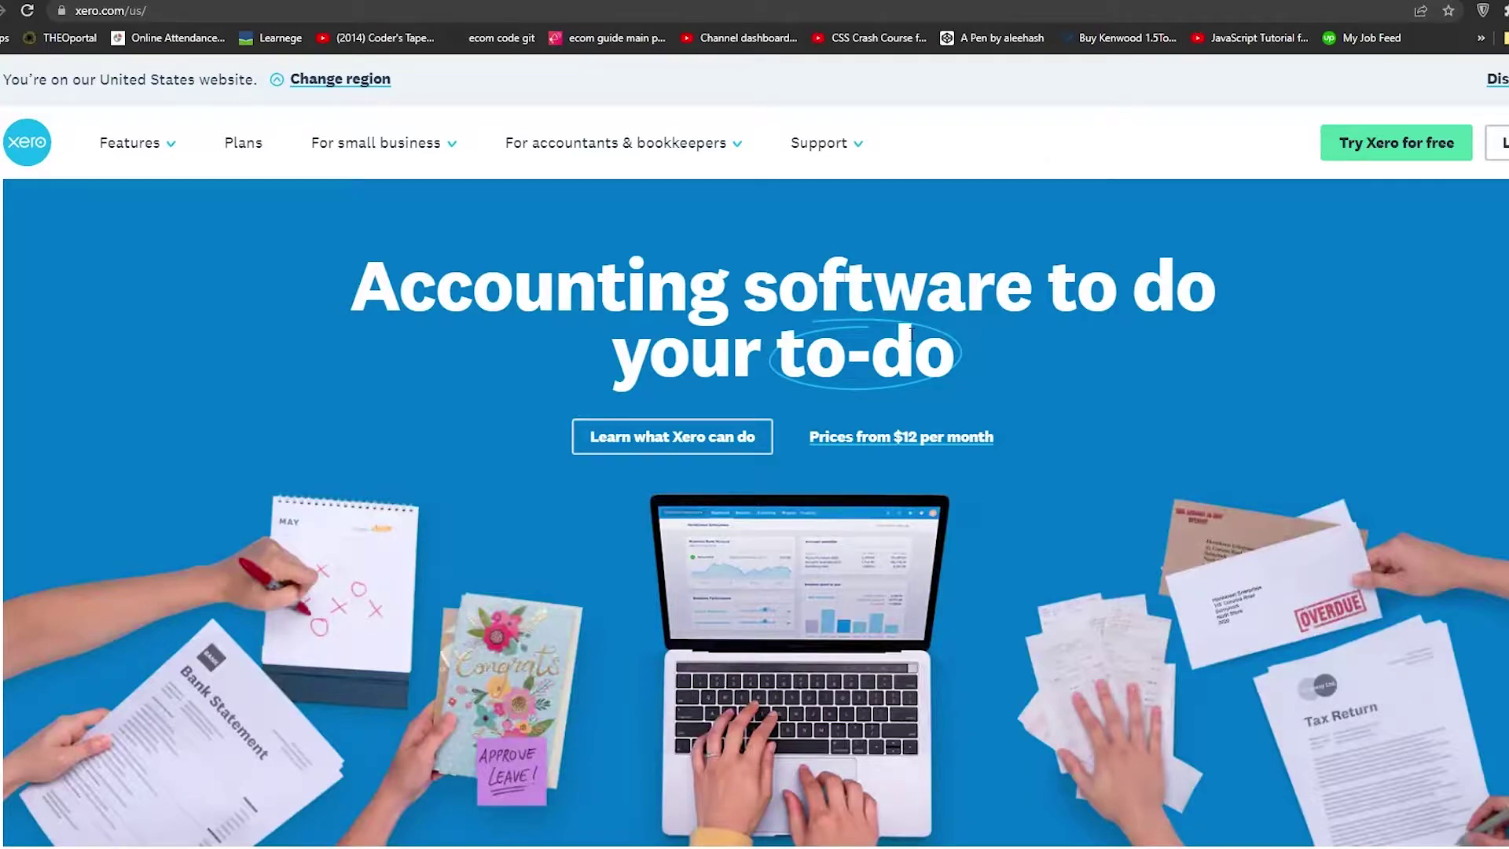
Look through the Xero homepage, from the feature highlights down to the free trial offer and footer links
scroll(910, 334, "down", 10)
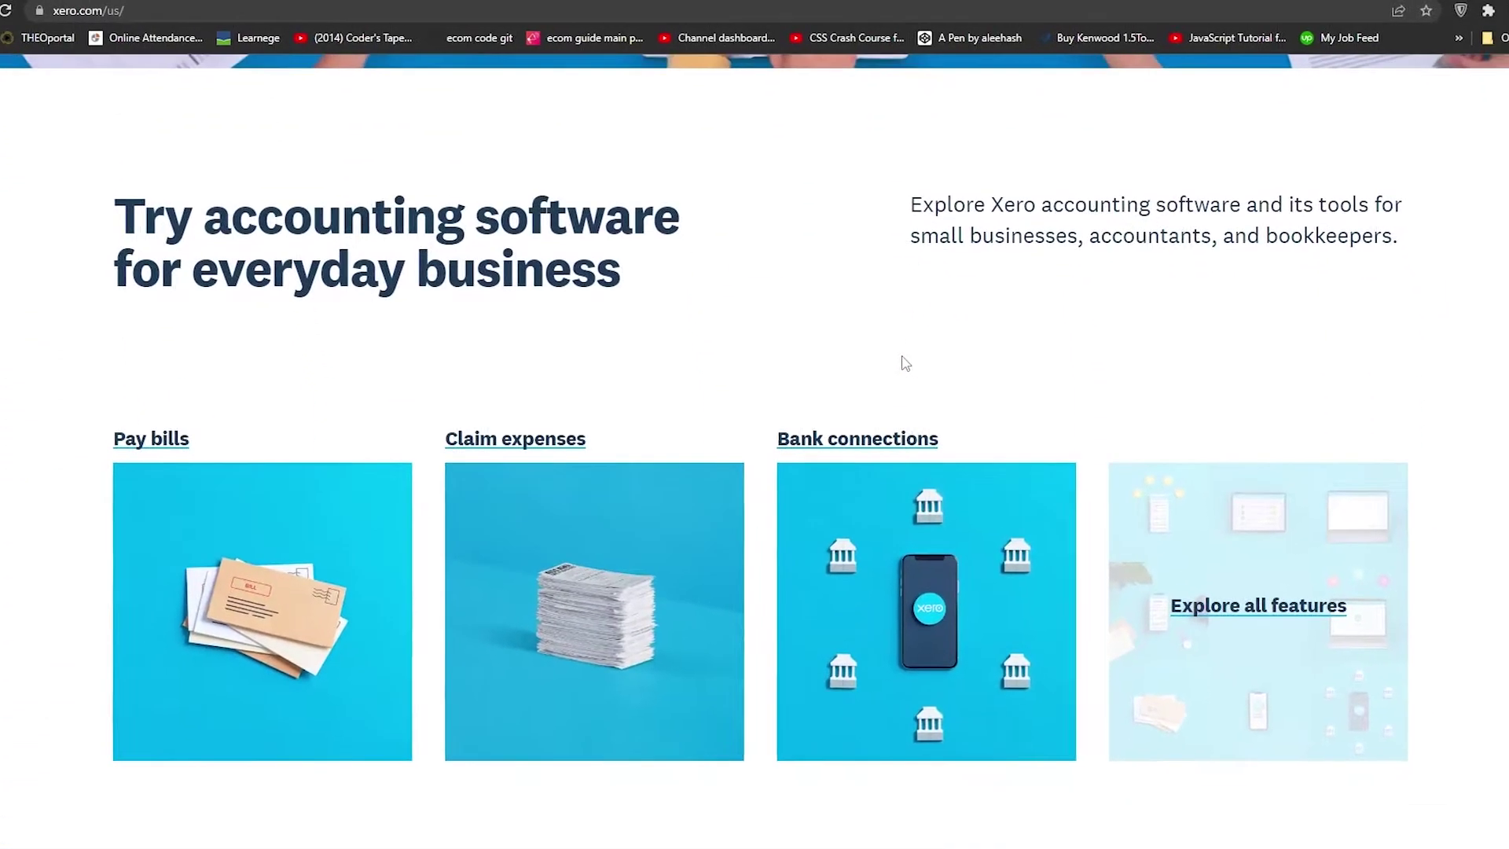
scroll(905, 363, "down", 2)
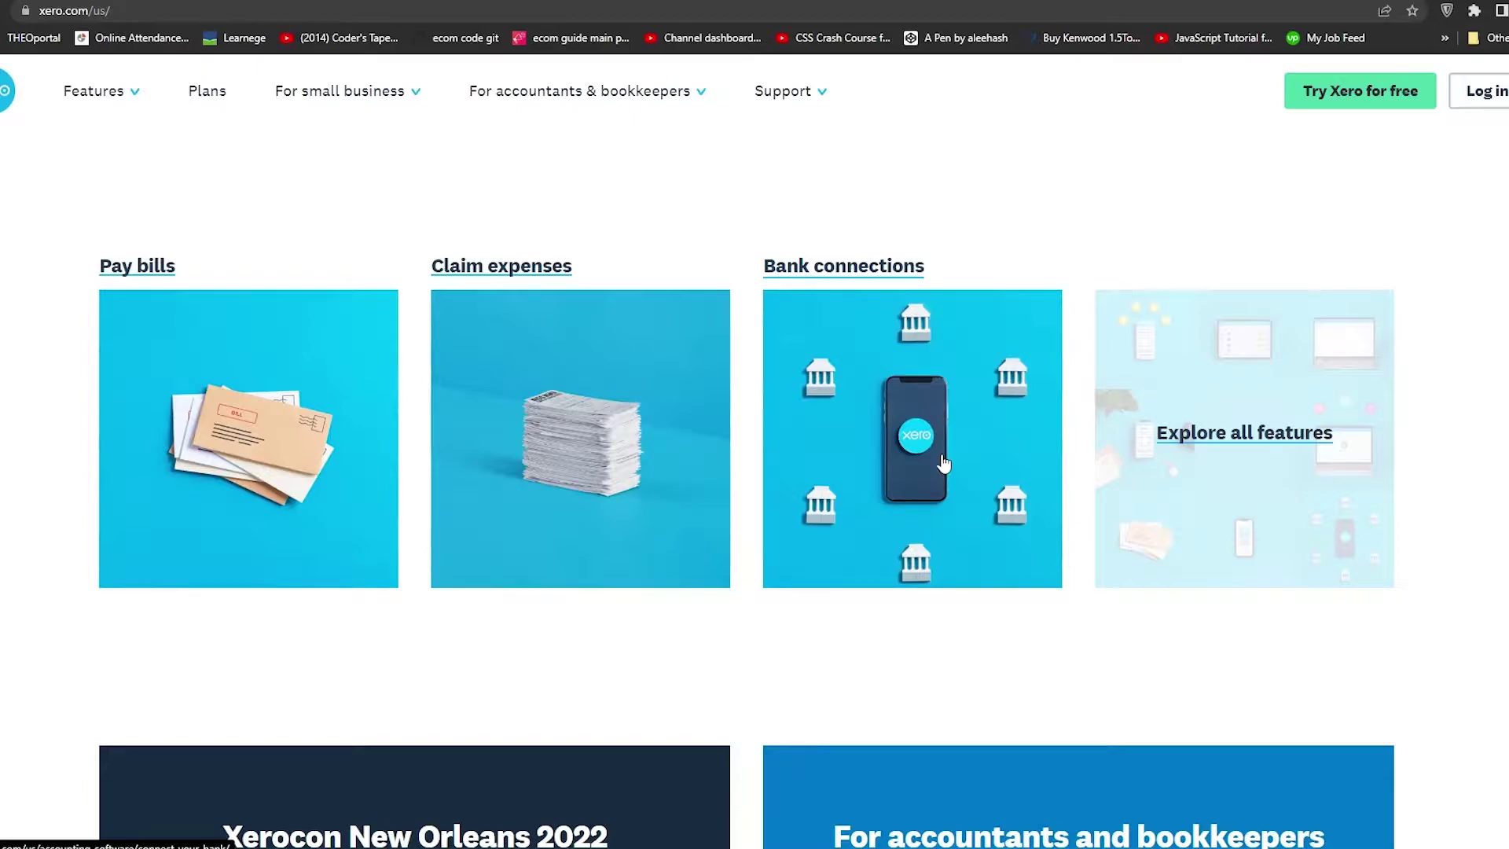
scroll(943, 463, "down", 14)
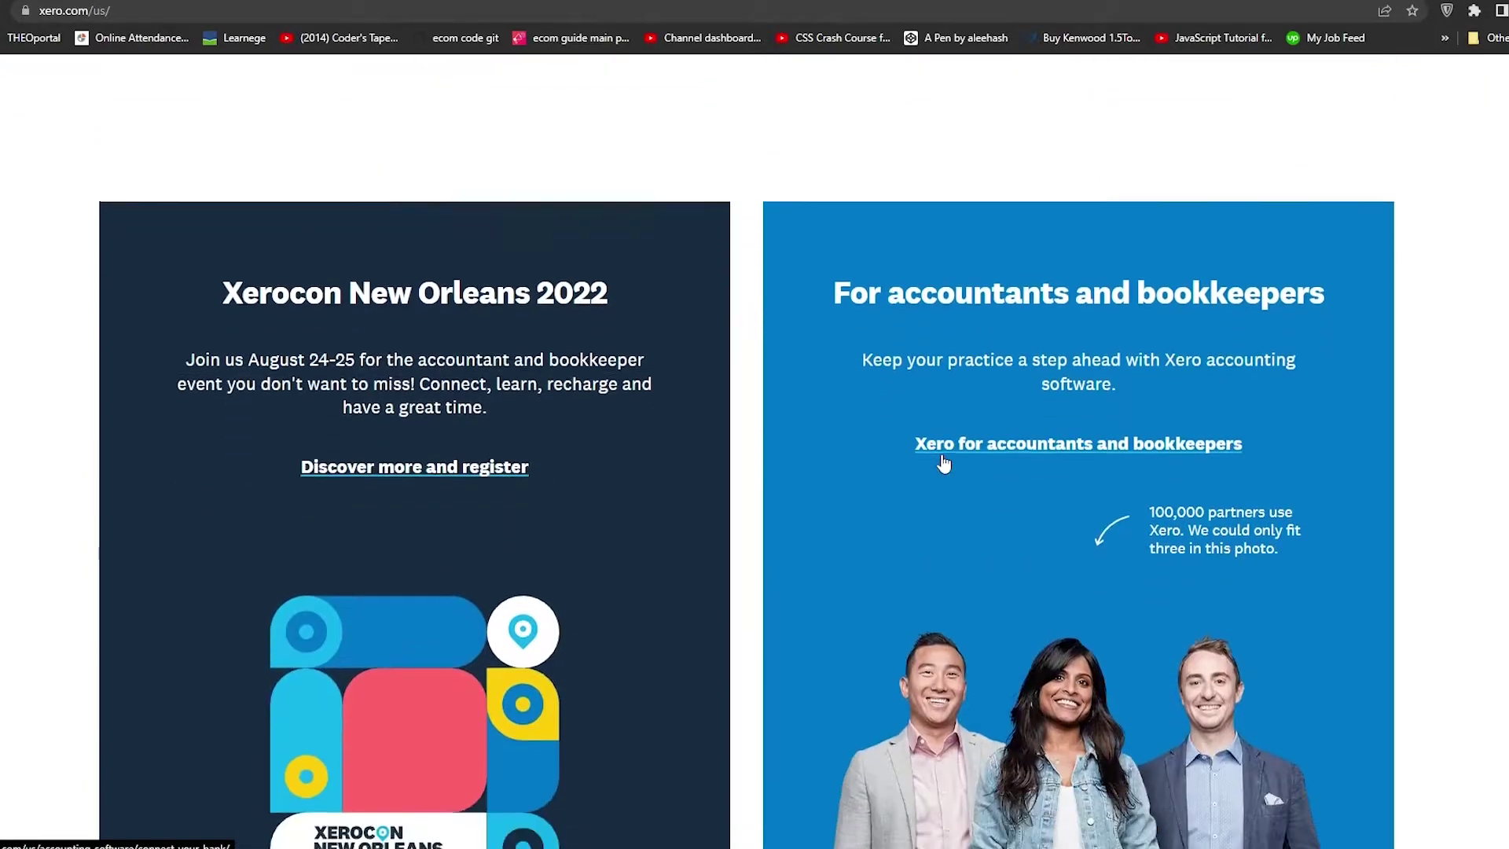
scroll(943, 464, "down", 14)
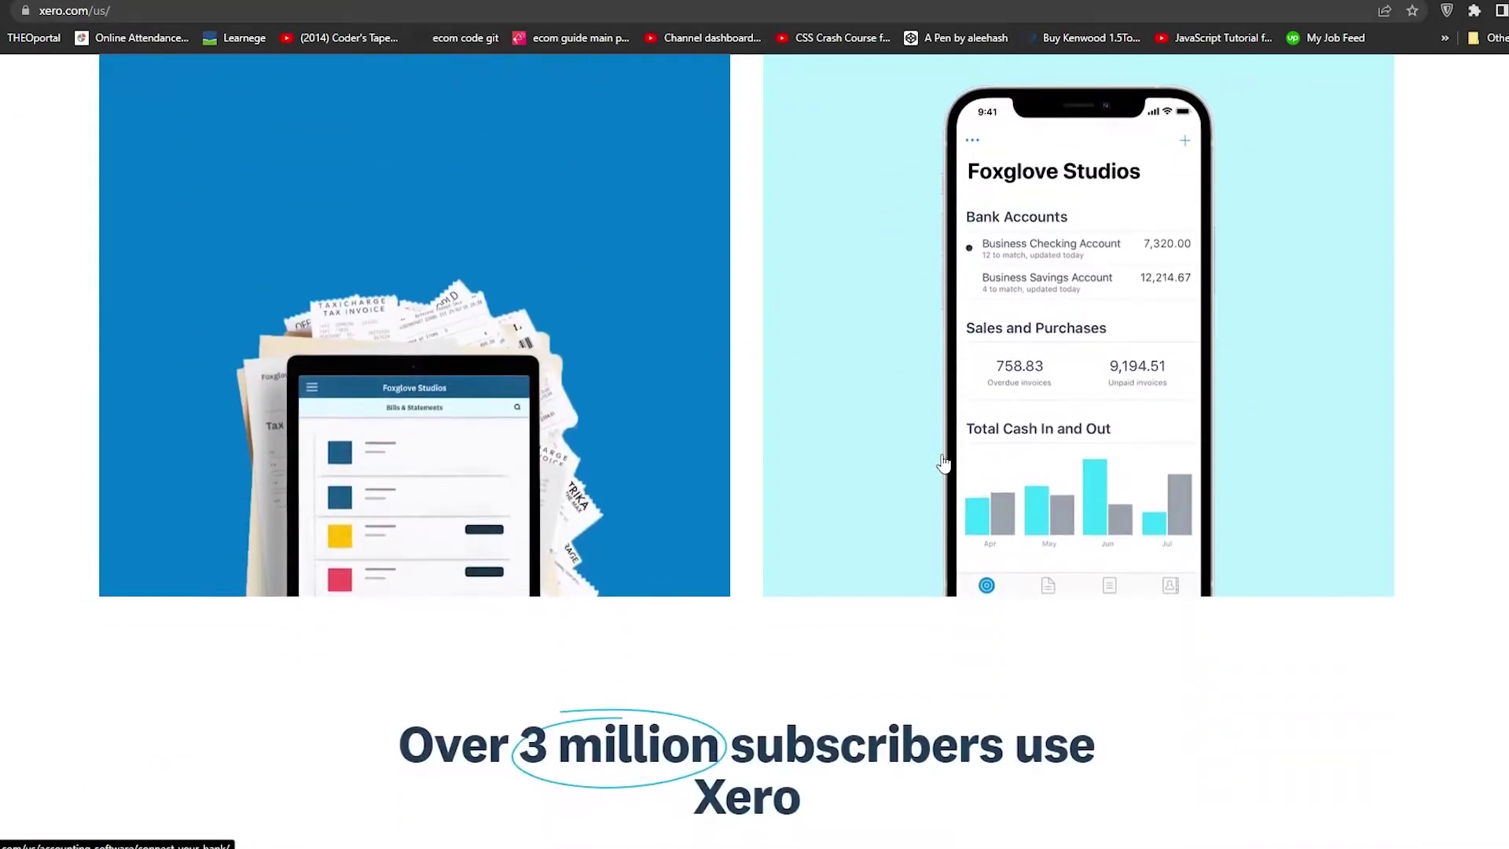
scroll(943, 464, "down", 13)
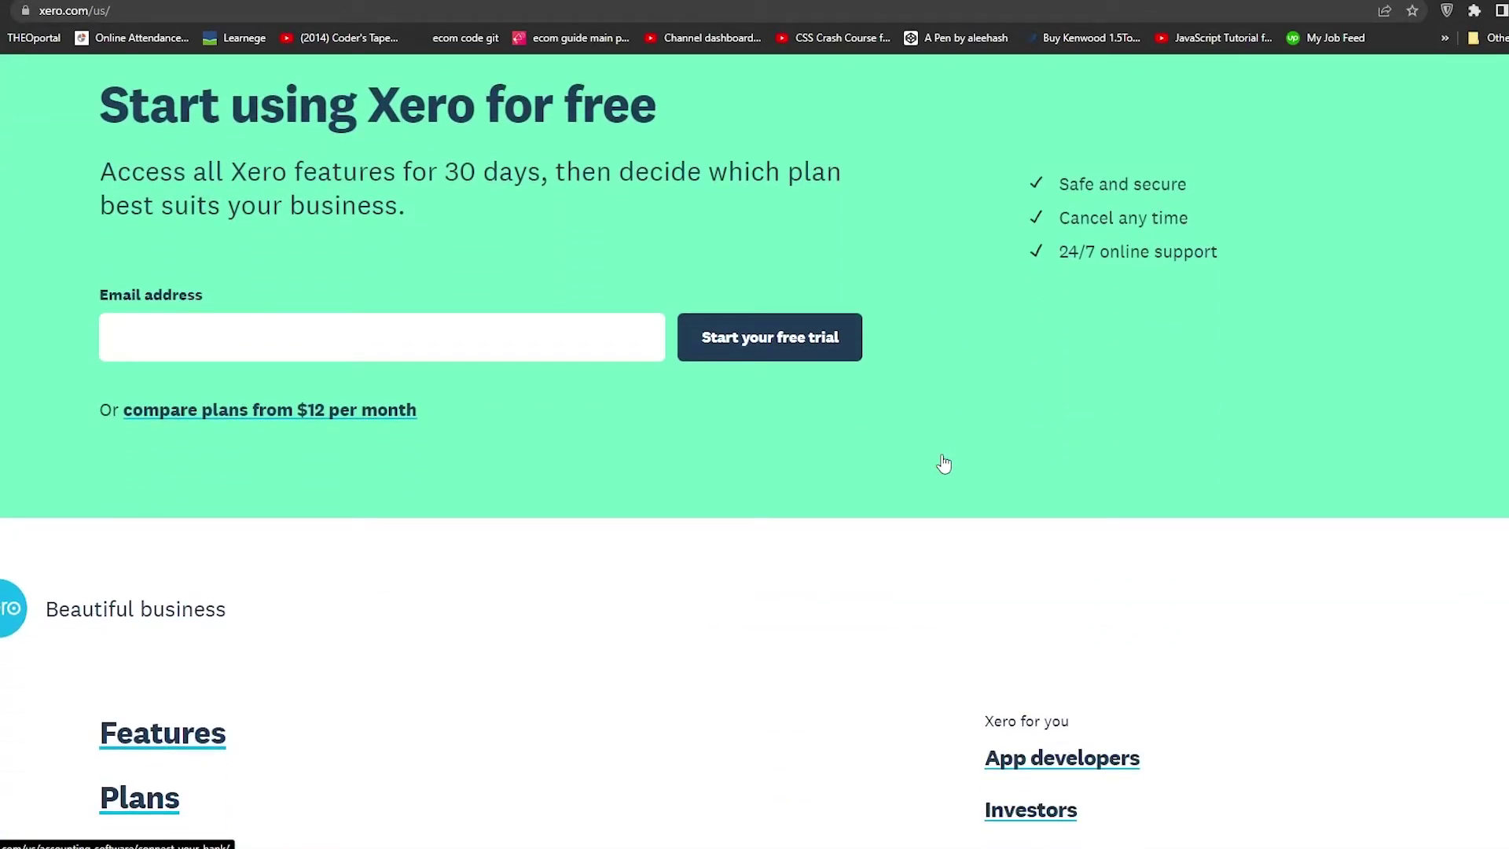
scroll(943, 463, "up", 13)
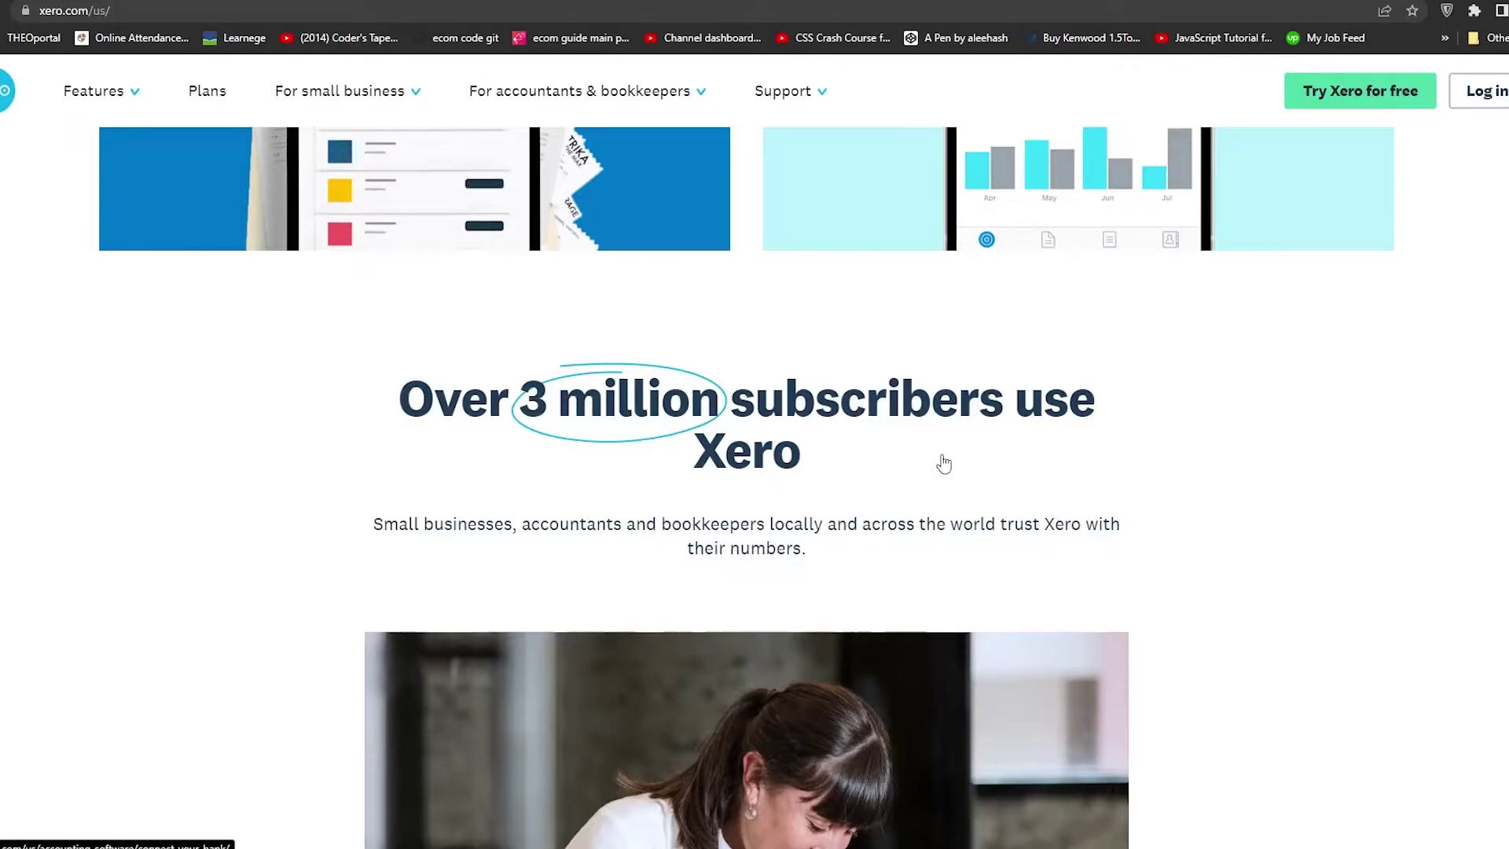
scroll(944, 464, "down", 20)
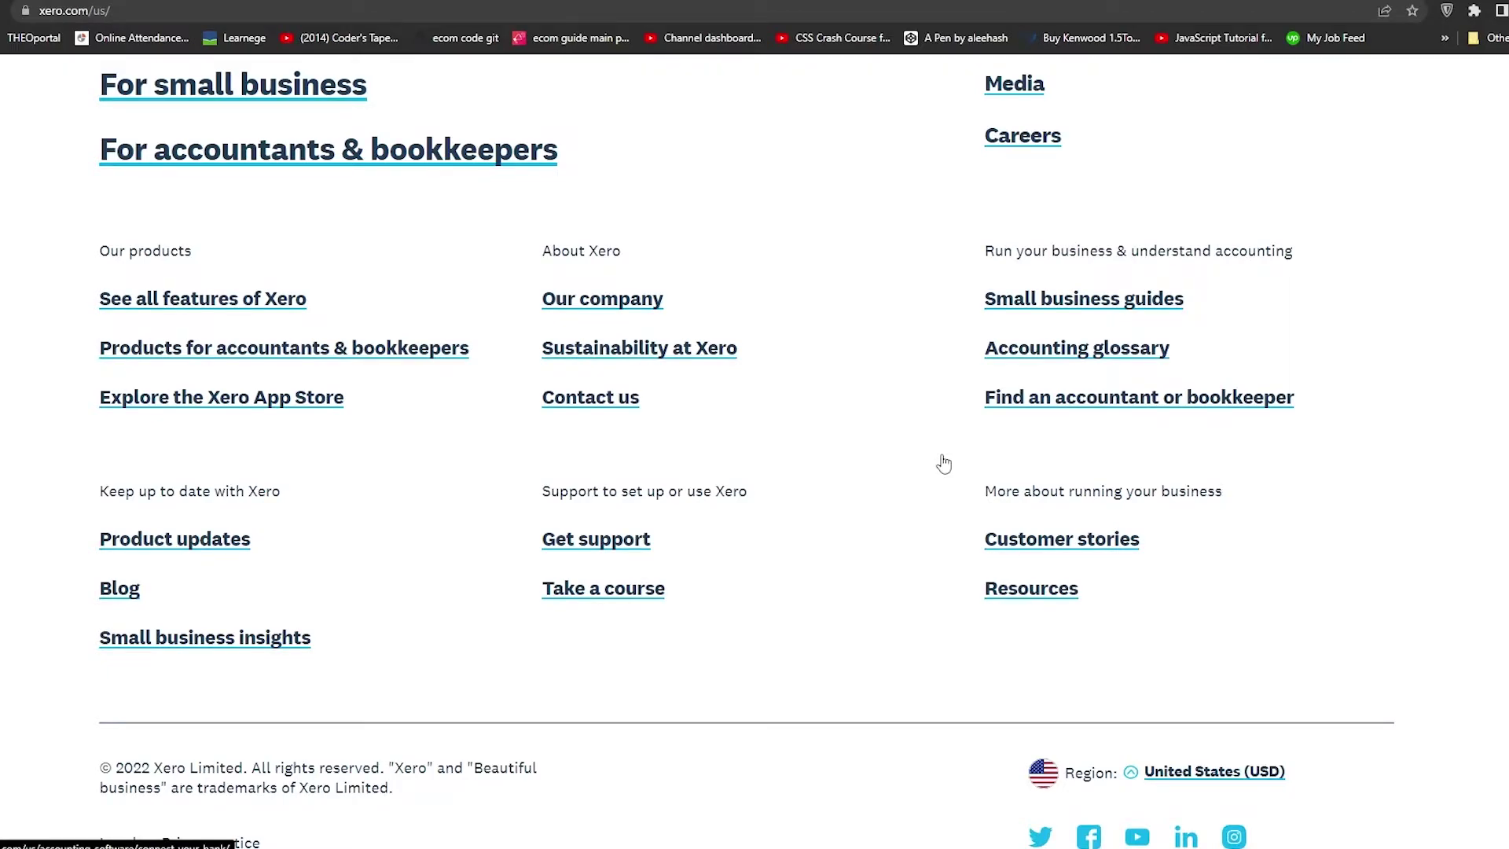
scroll(944, 464, "down", 1)
scroll(944, 464, "up", 20)
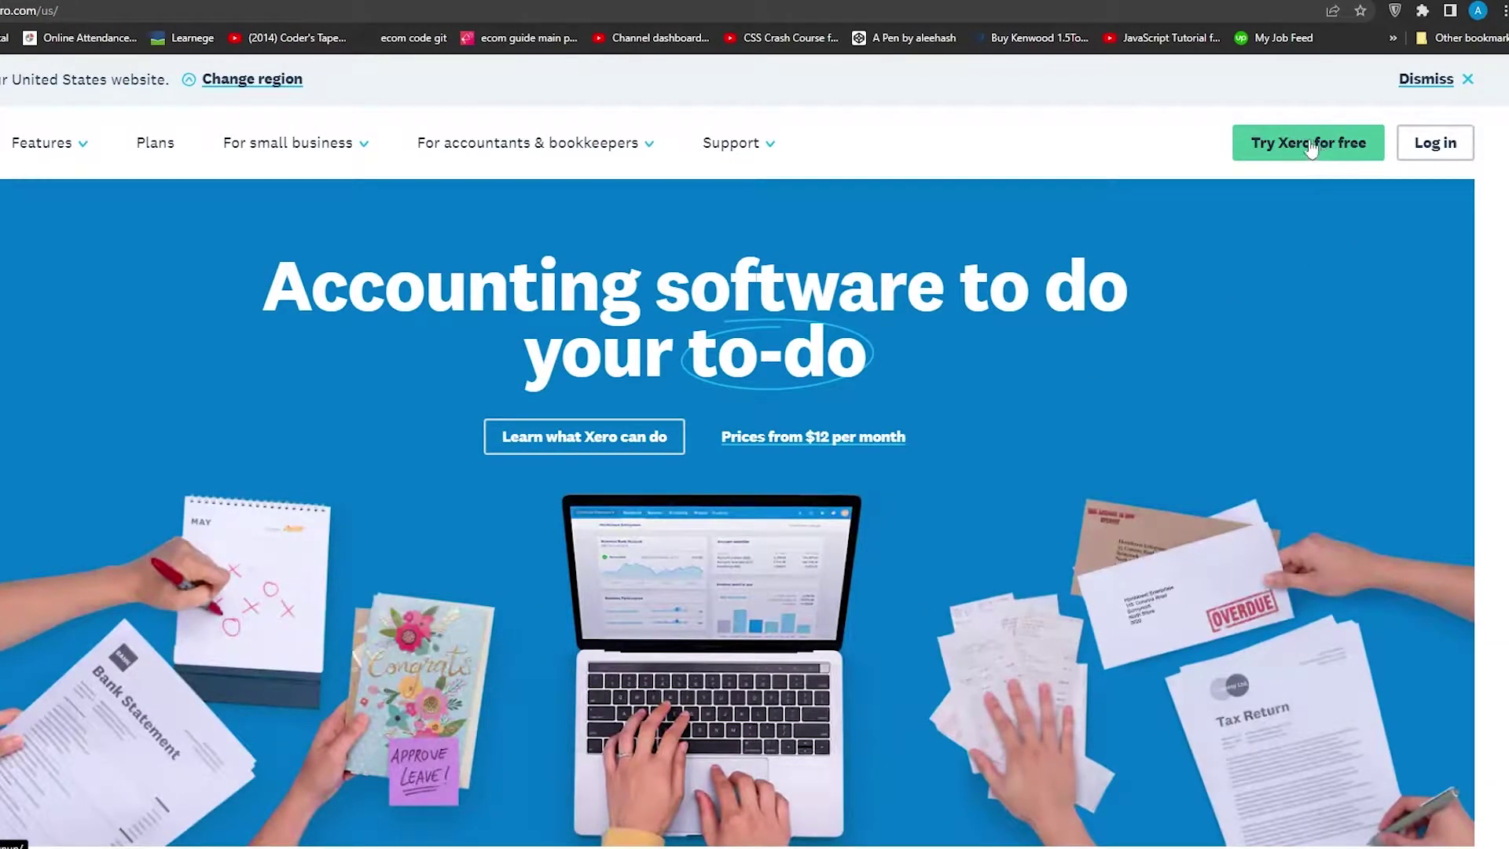
Open the 30-day free trial sign-up form and look over its required fields
left_click(1309, 149)
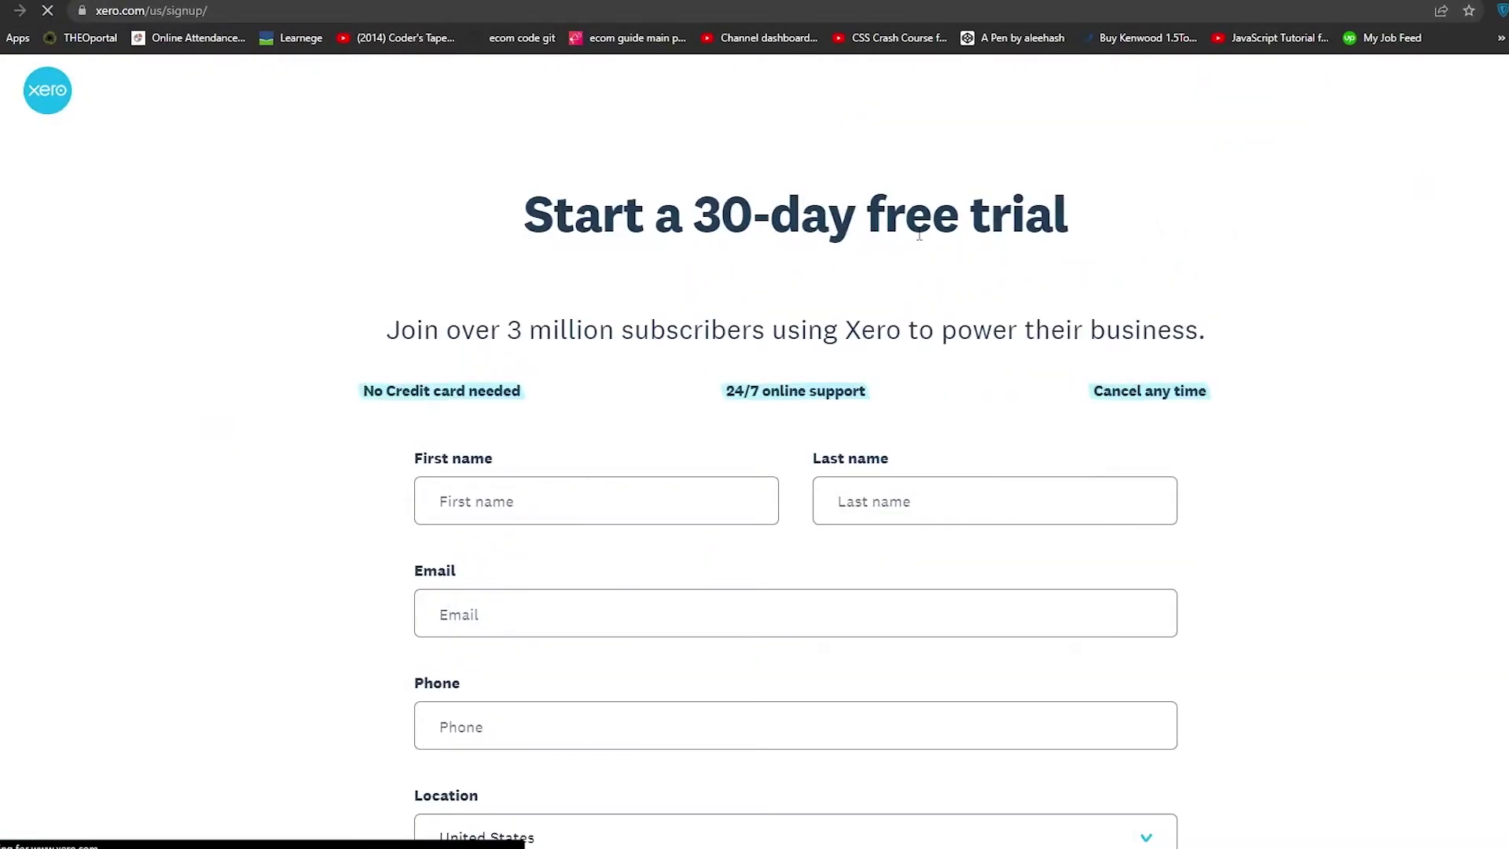
scroll(919, 234, "down", 3)
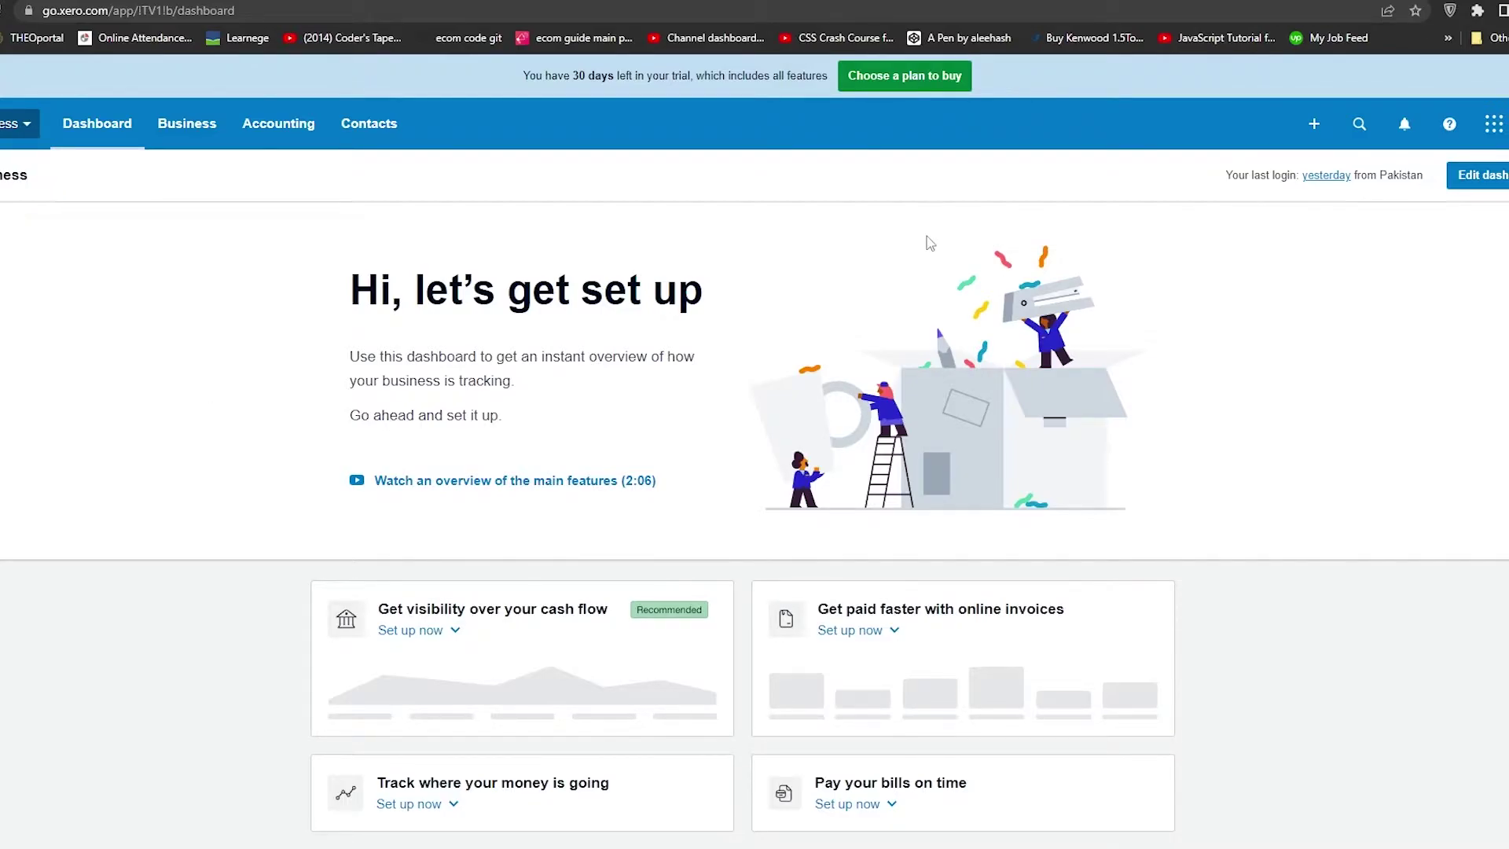
Review the test business dashboard's setup cards and the options offered under Business and Accounting
scroll(933, 244, "down", 2)
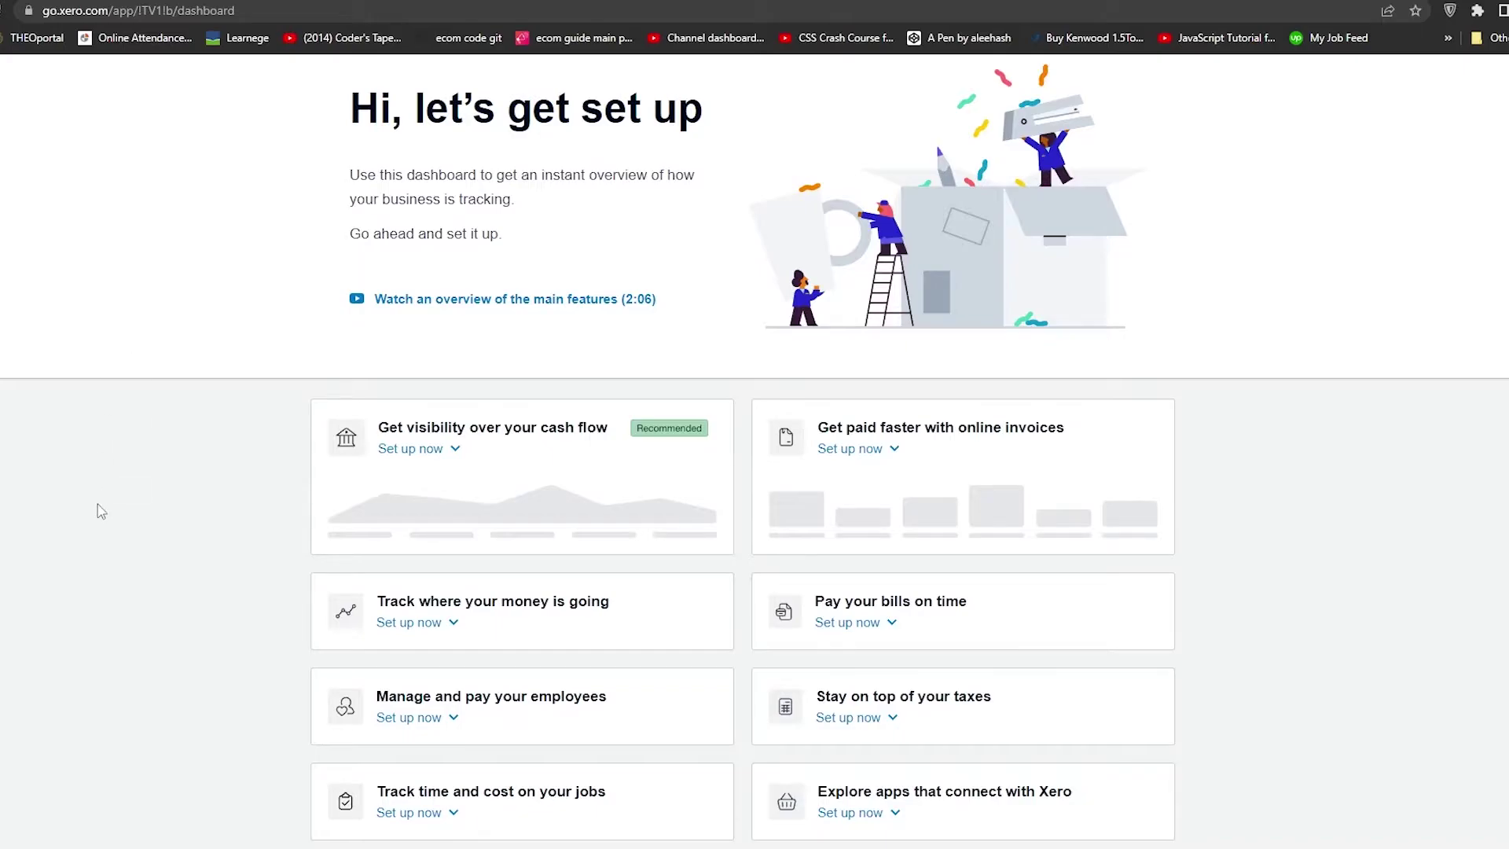
scroll(98, 503, "up", 3)
scroll(97, 503, "down", 3)
scroll(97, 504, "up", 3)
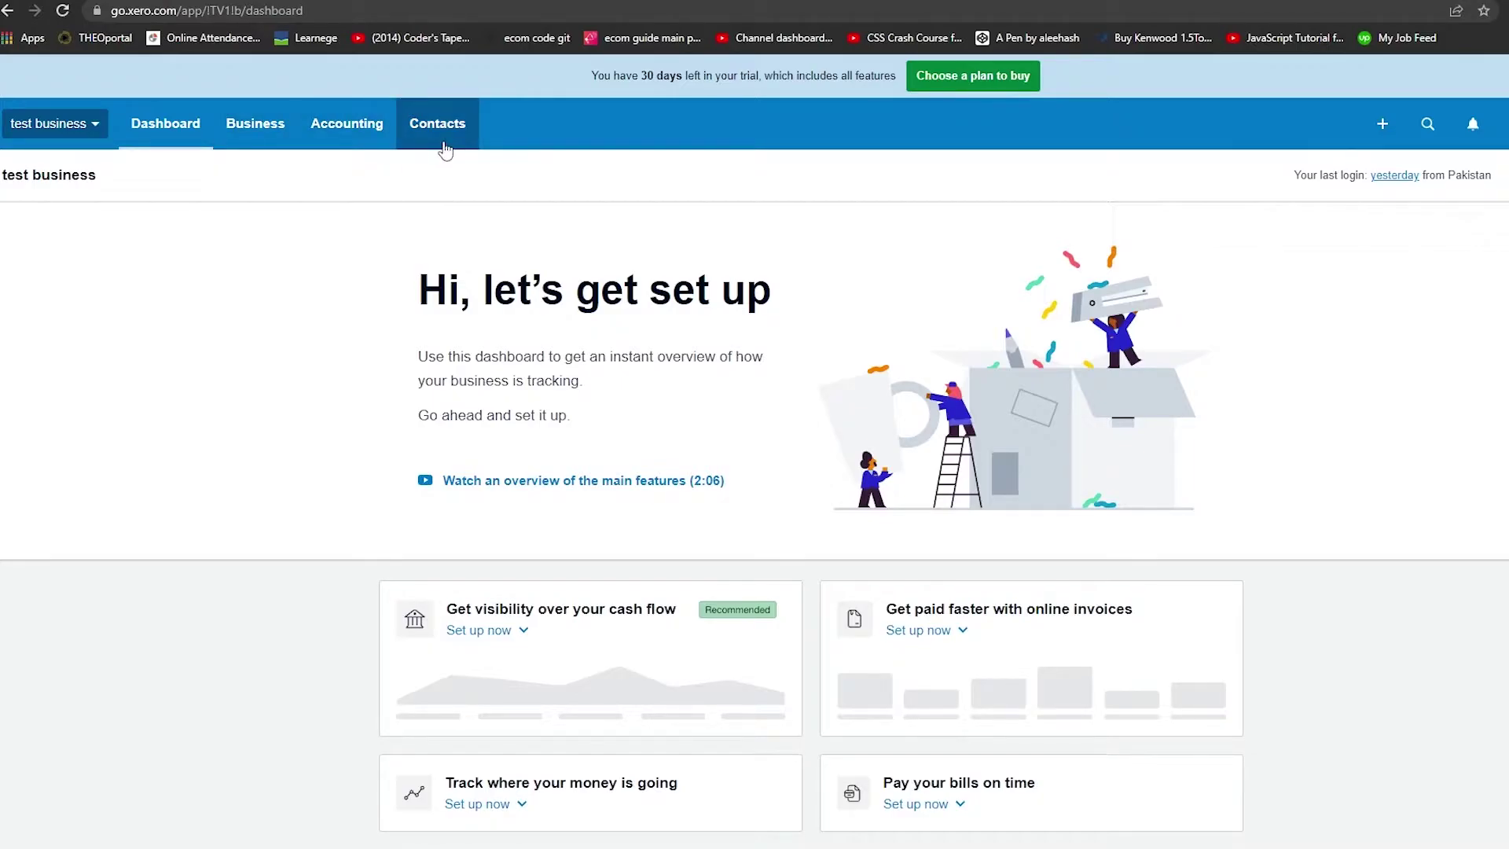
left_click(263, 126)
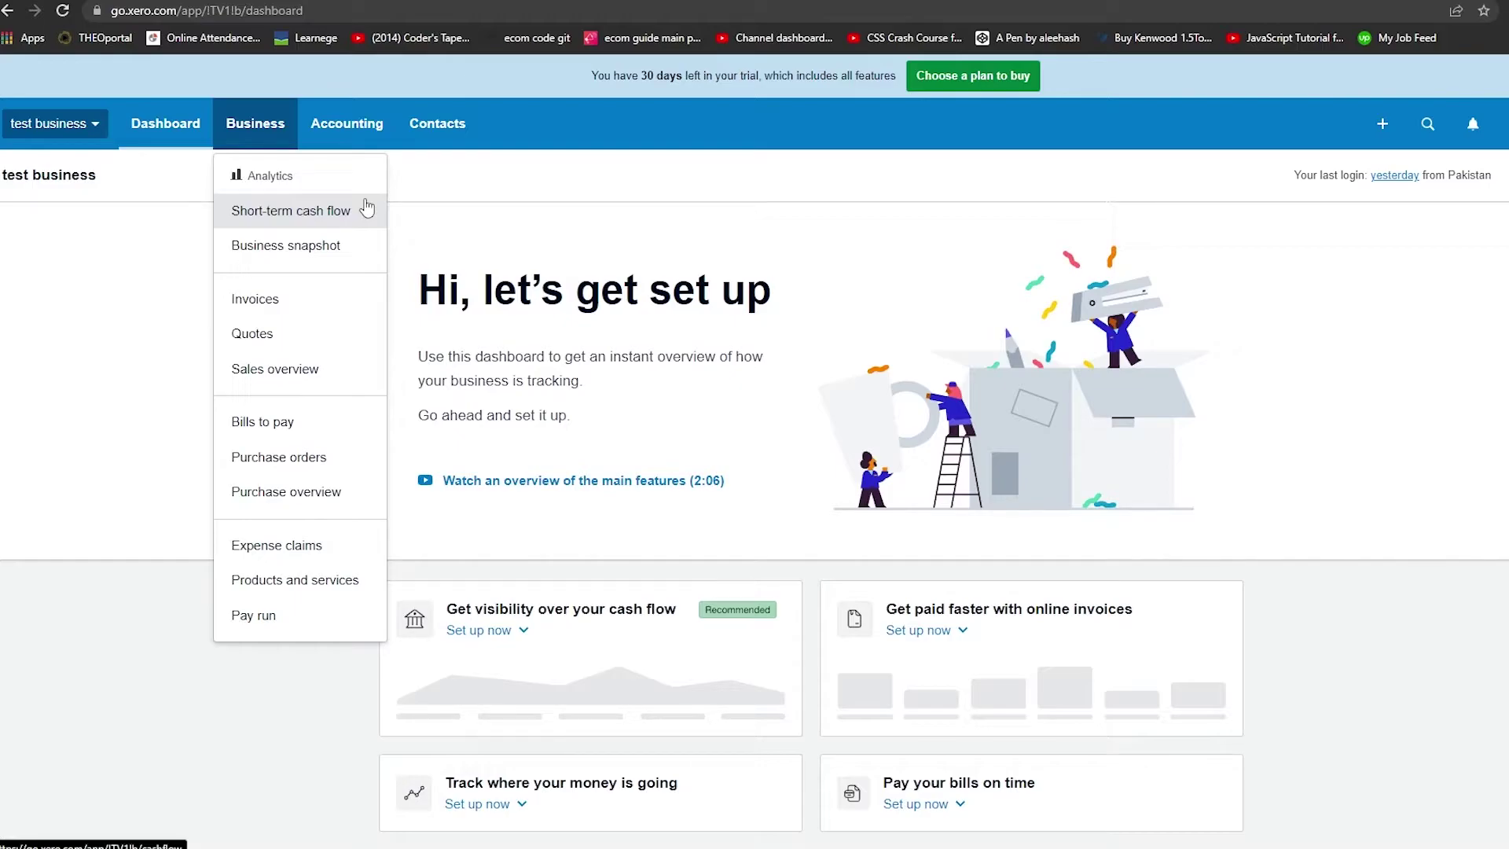
left_click(360, 138)
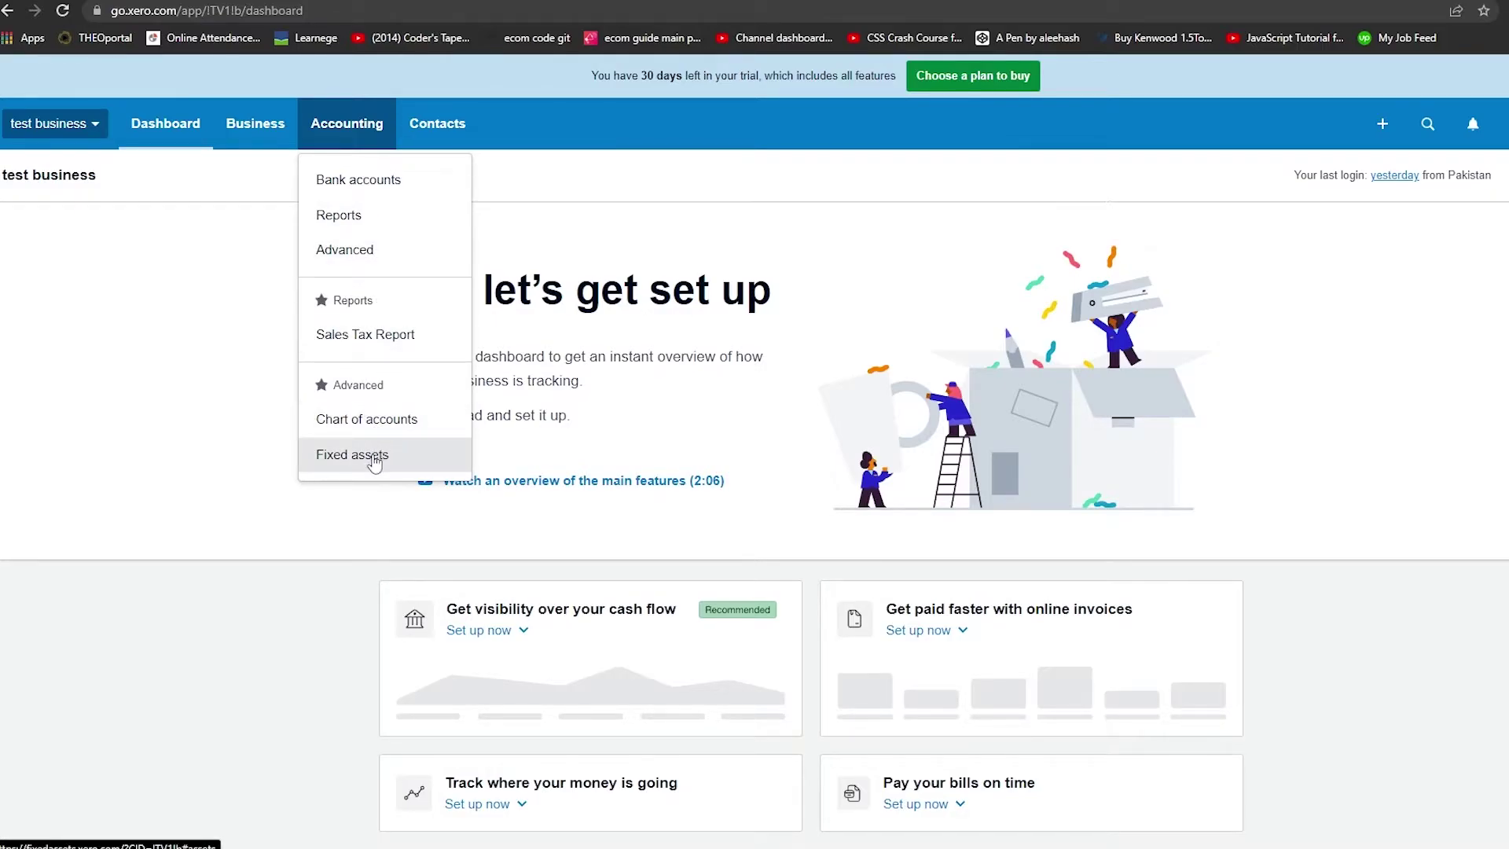
Open the list of all contacts, go through its four-part introduction and dismiss it
left_click(431, 117)
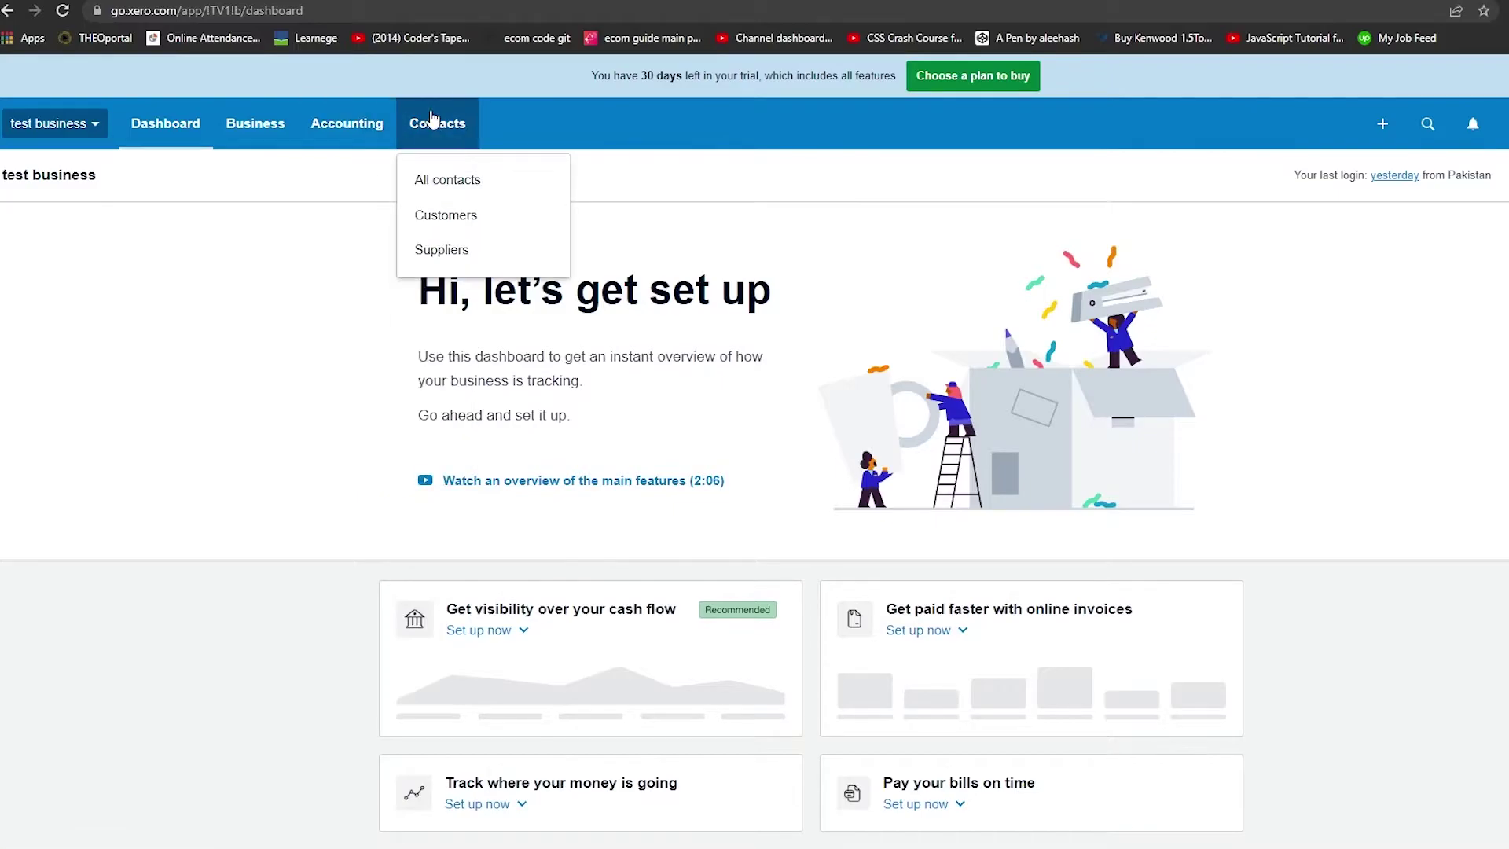
left_click(481, 183)
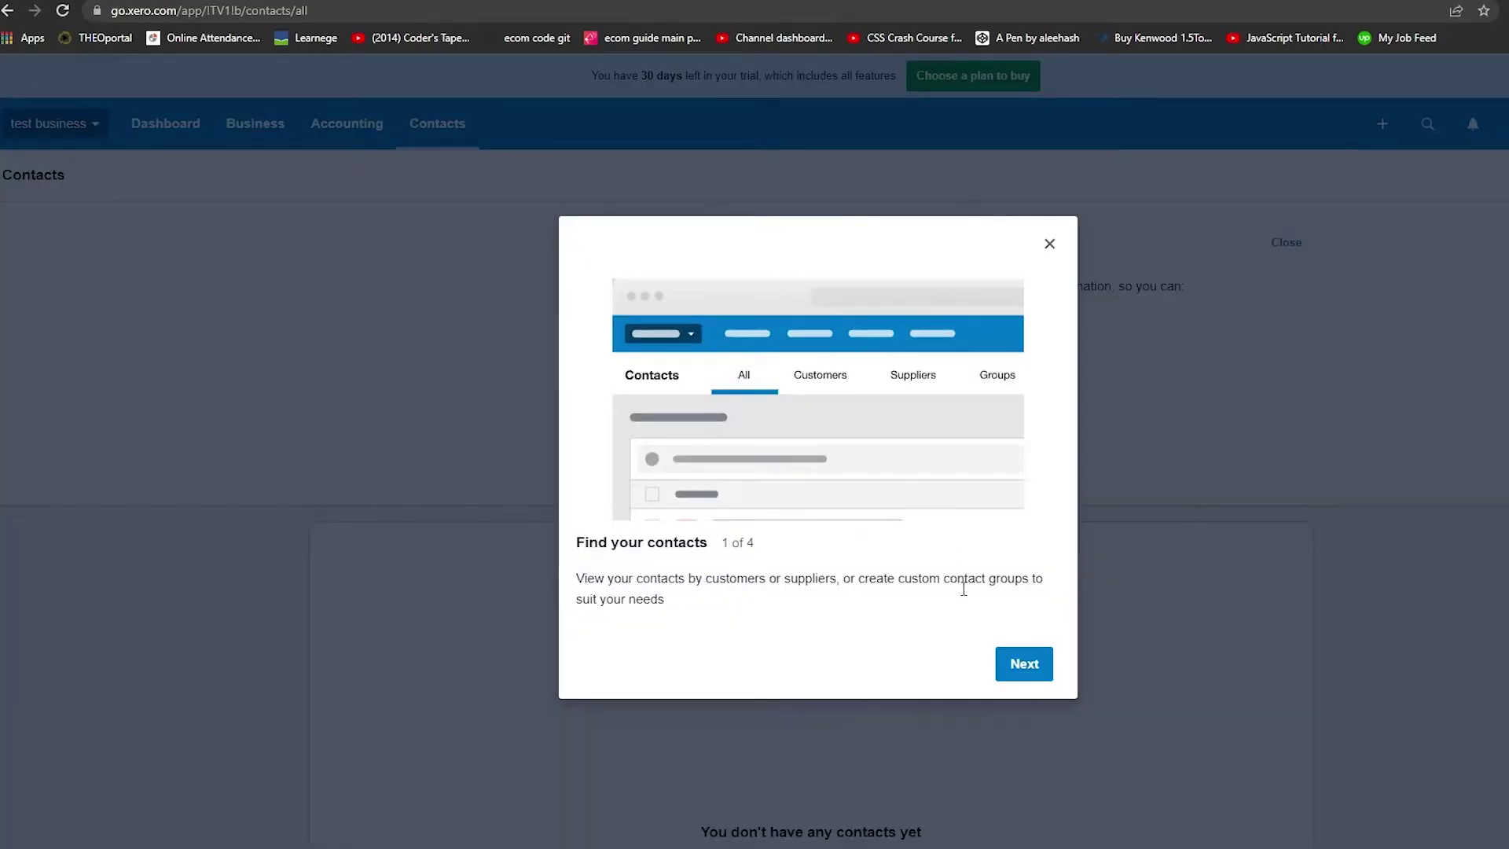
left_click(1022, 664)
left_click(1020, 664)
left_click(1020, 664)
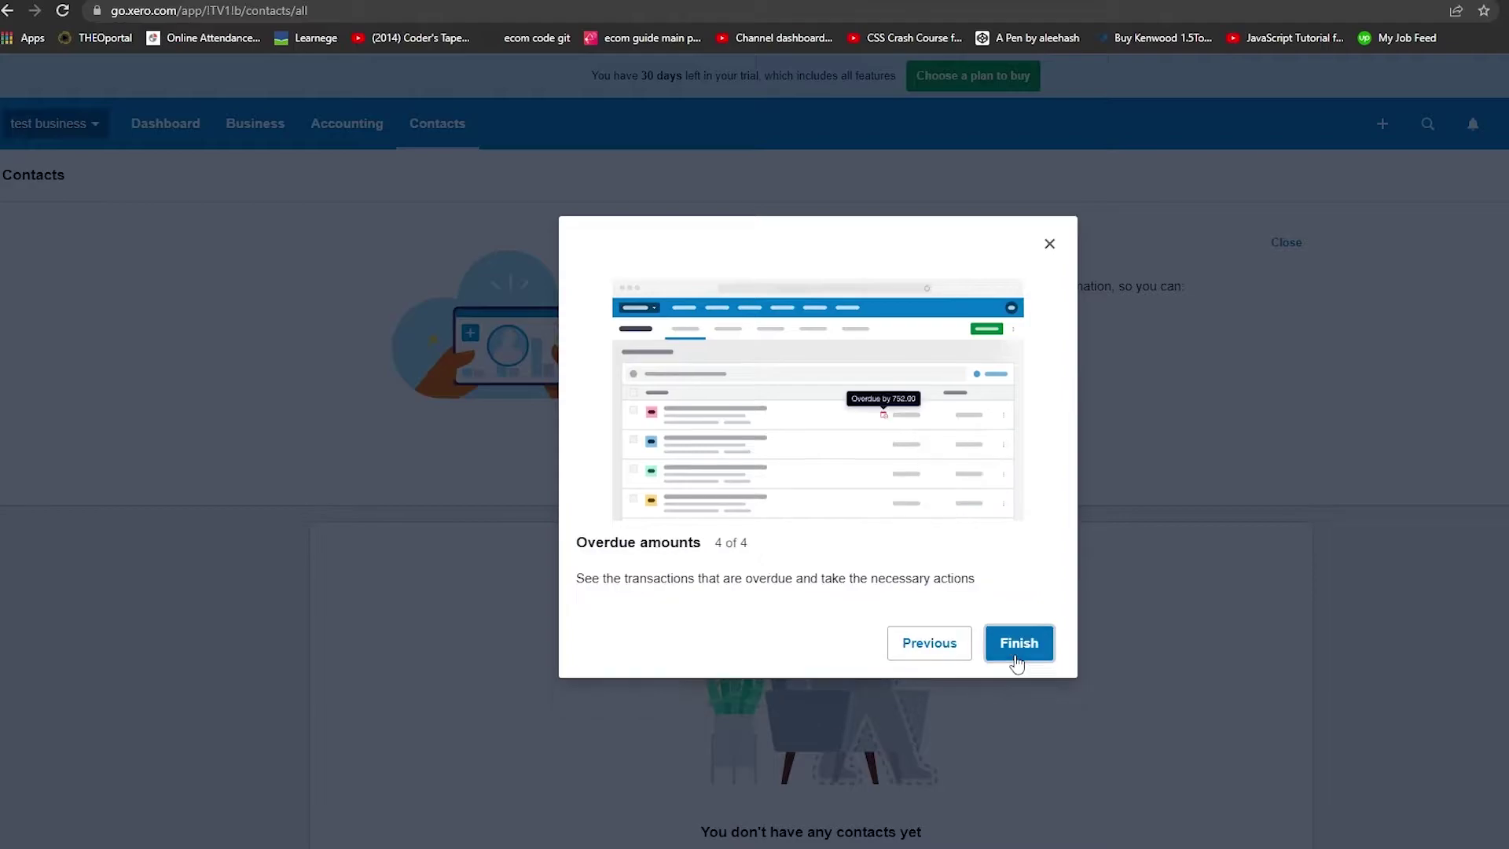
left_click(1047, 247)
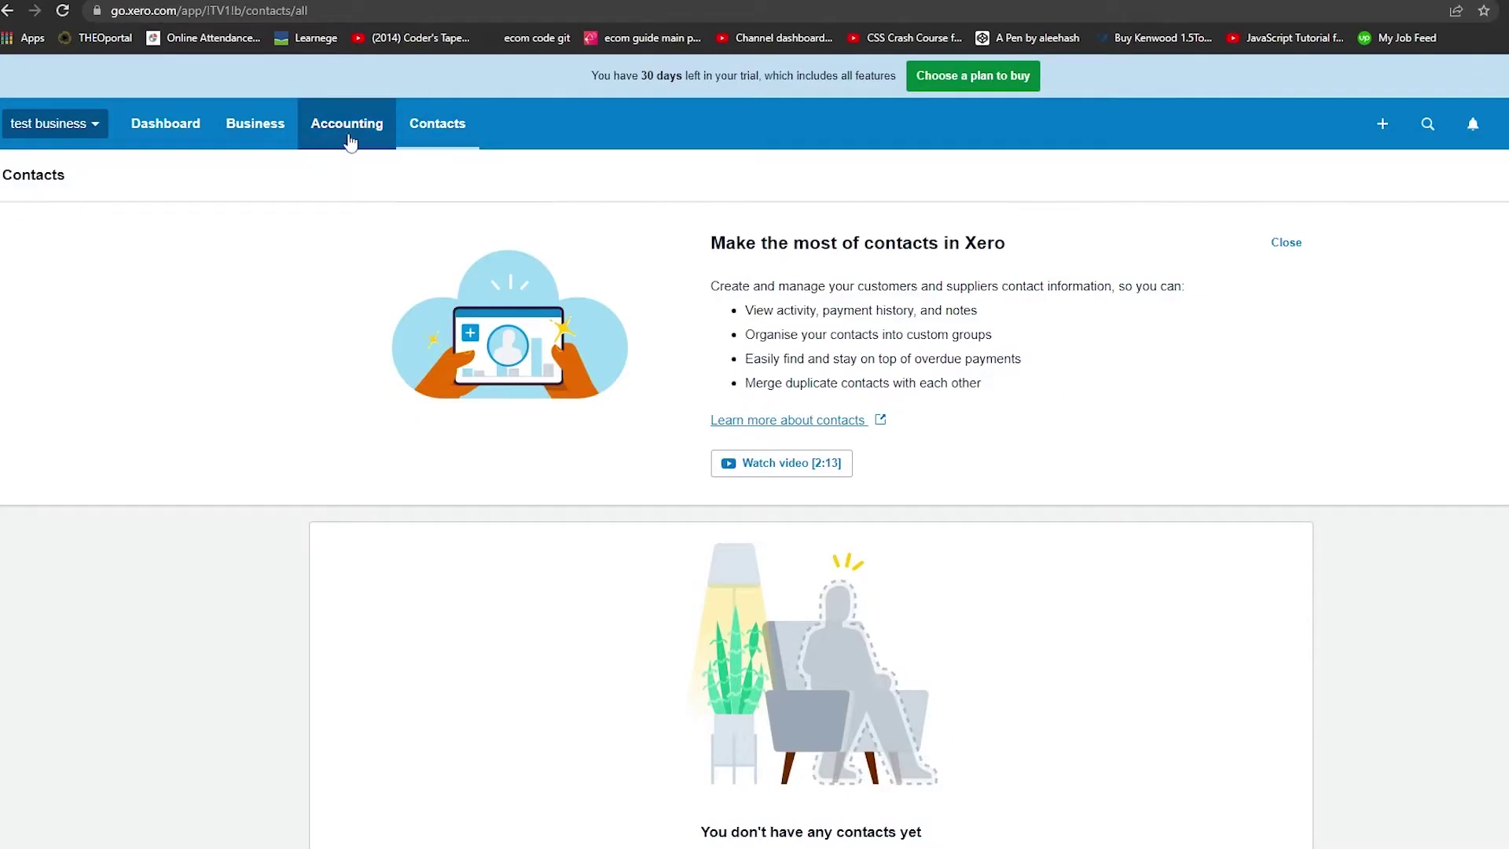
View the short-term cash flow projection, followed by the sales overview
left_click(275, 133)
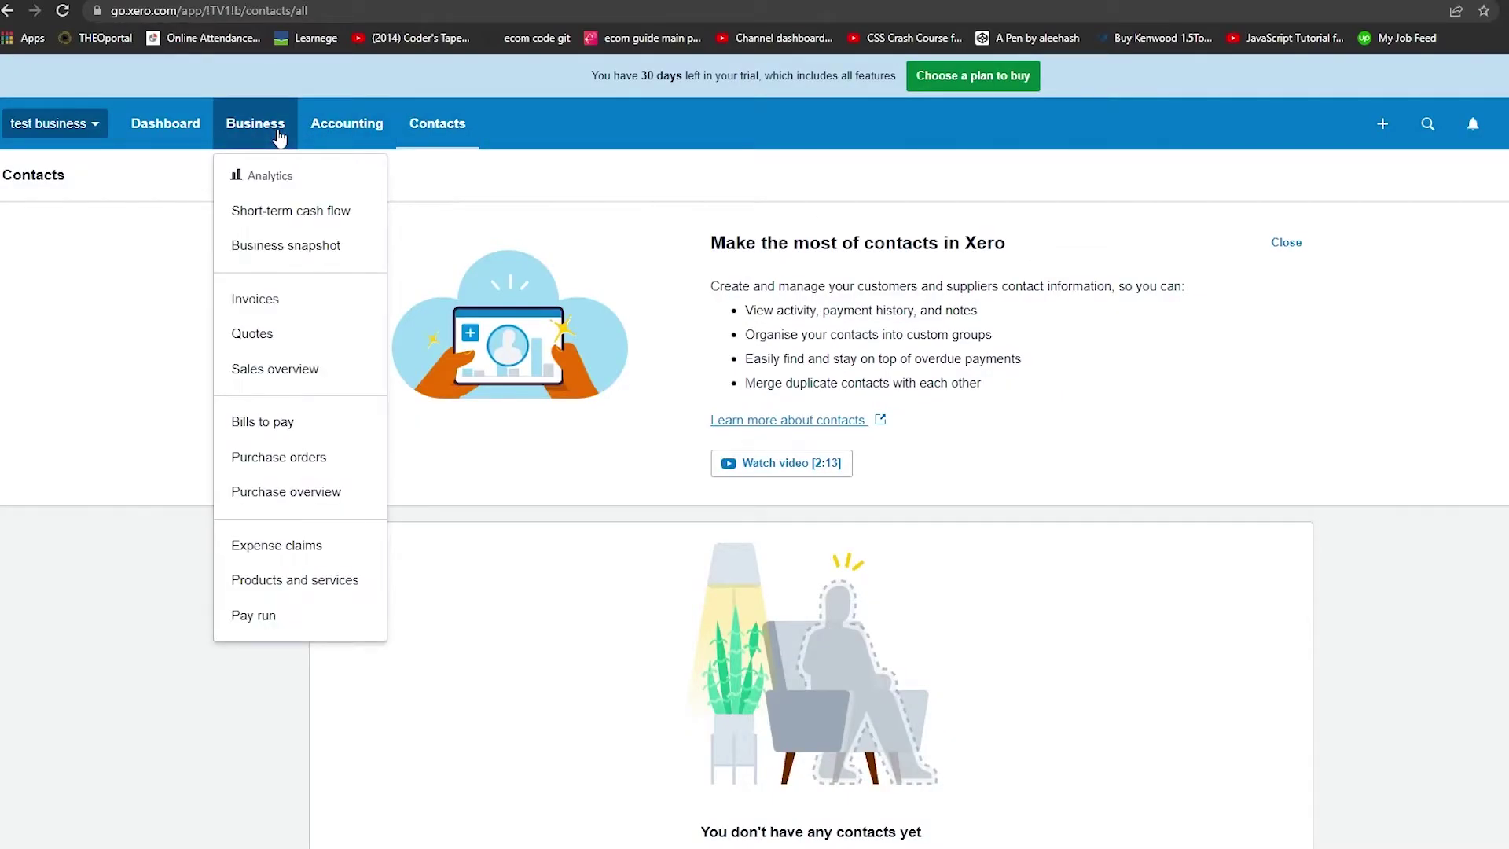
left_click(299, 227)
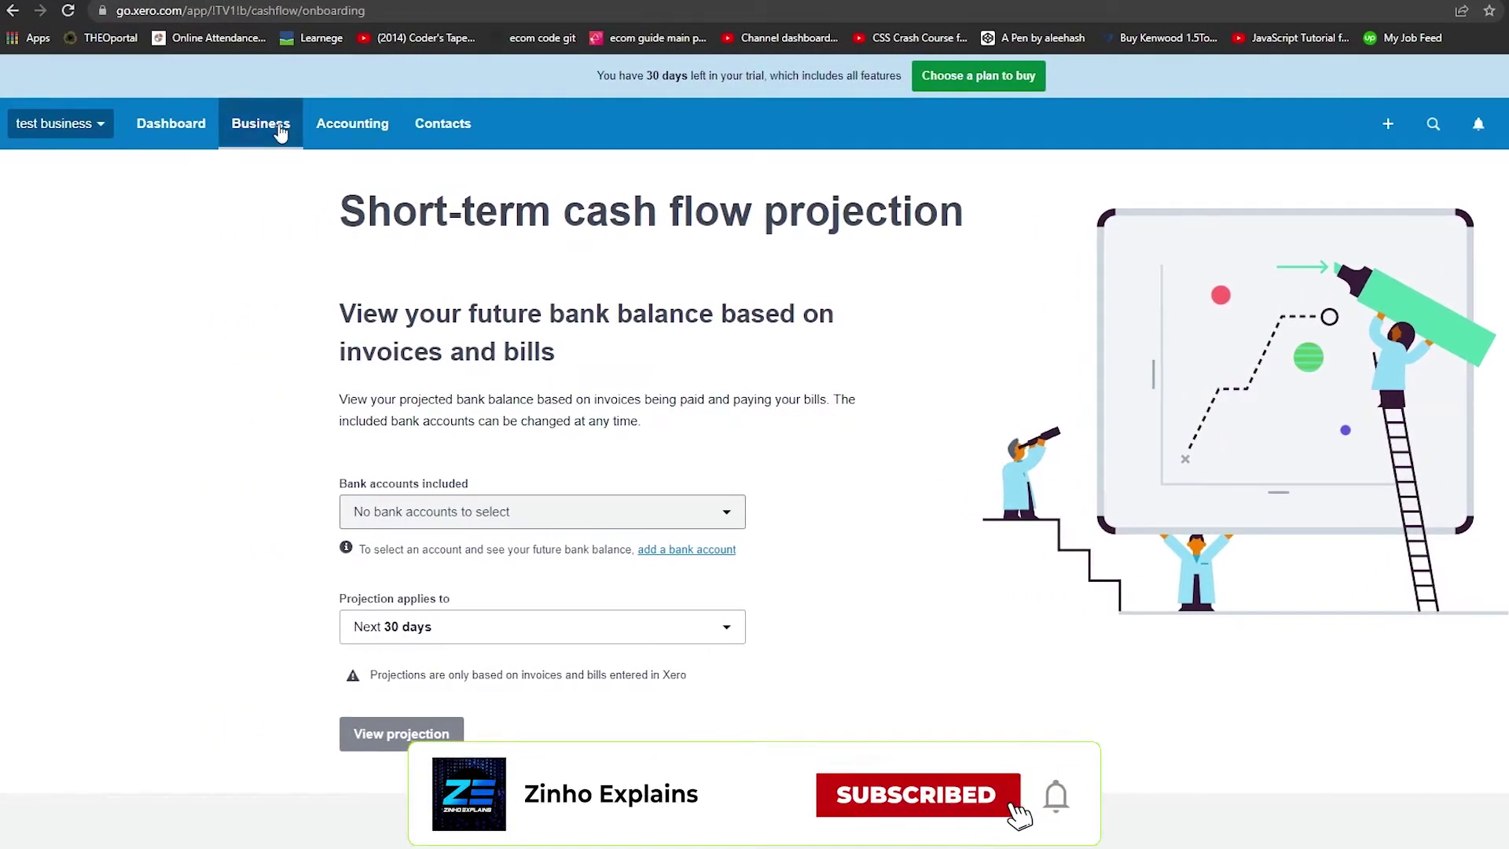
left_click(151, 132)
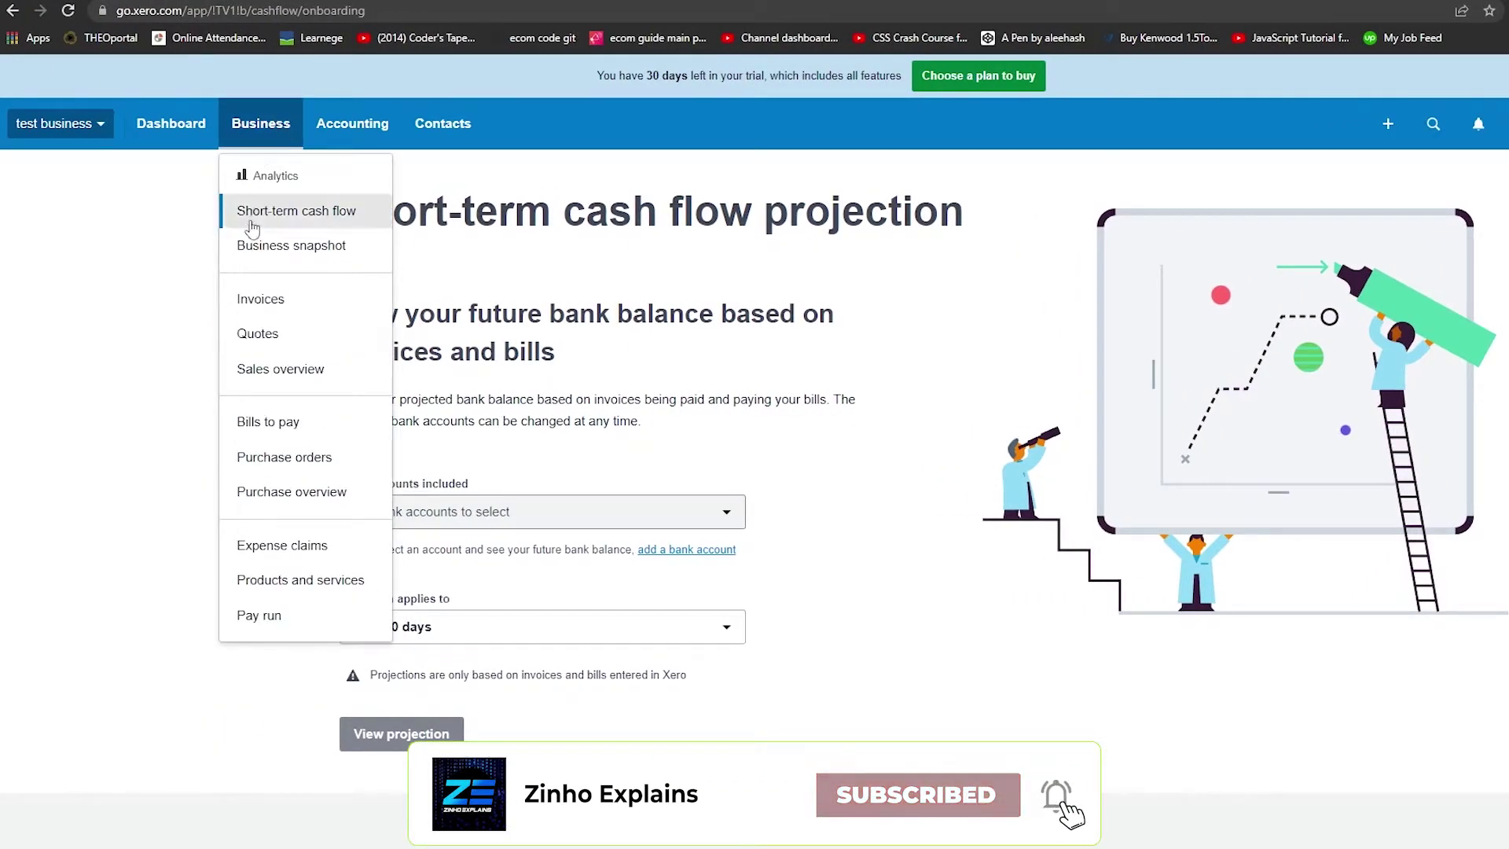
left_click(312, 382)
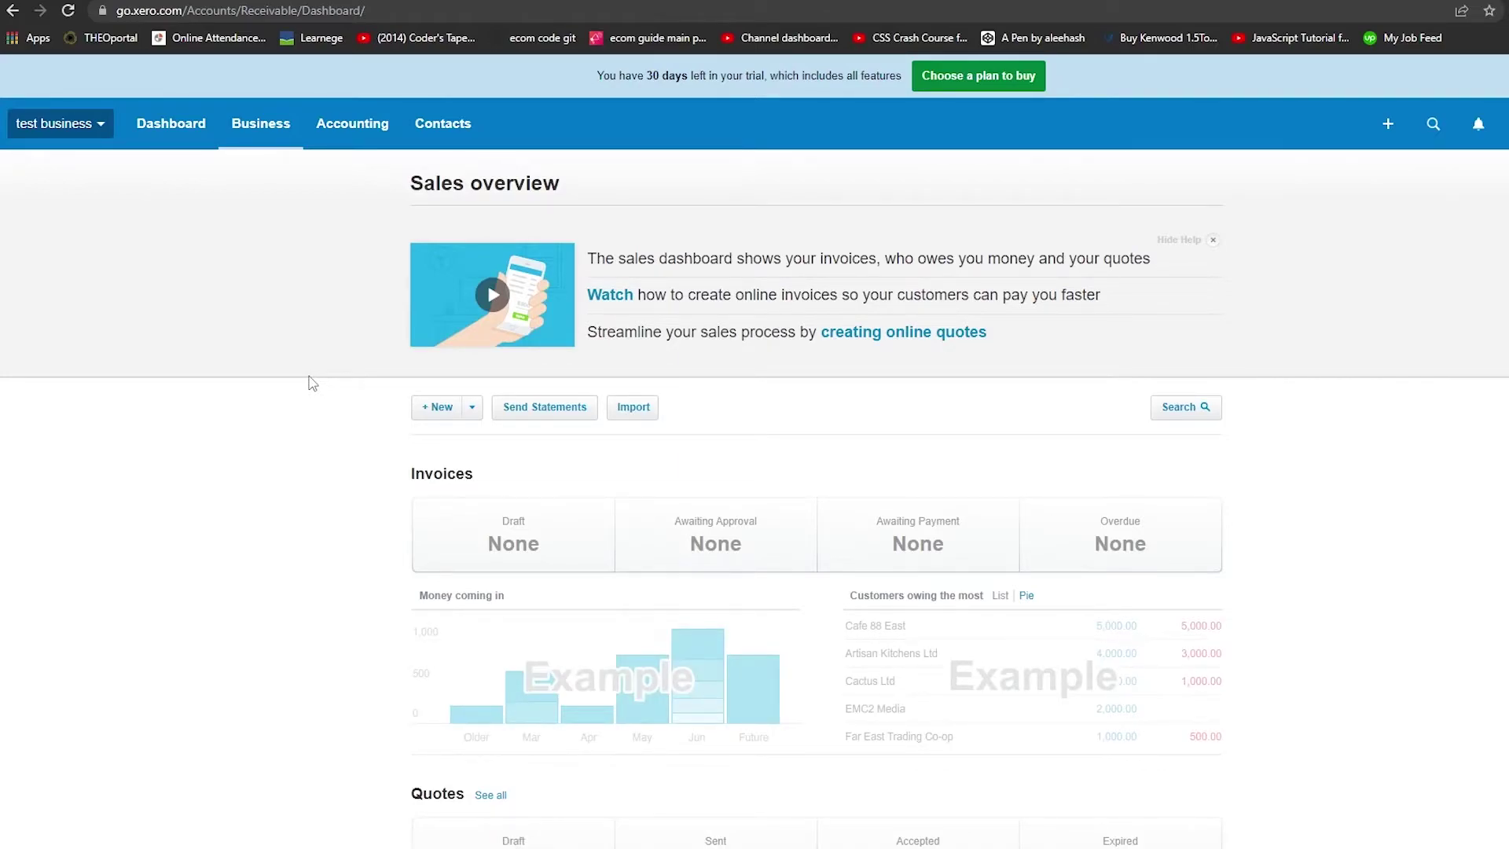
Open the bills to pay and dismiss the tip about creating bills from email
left_click(260, 126)
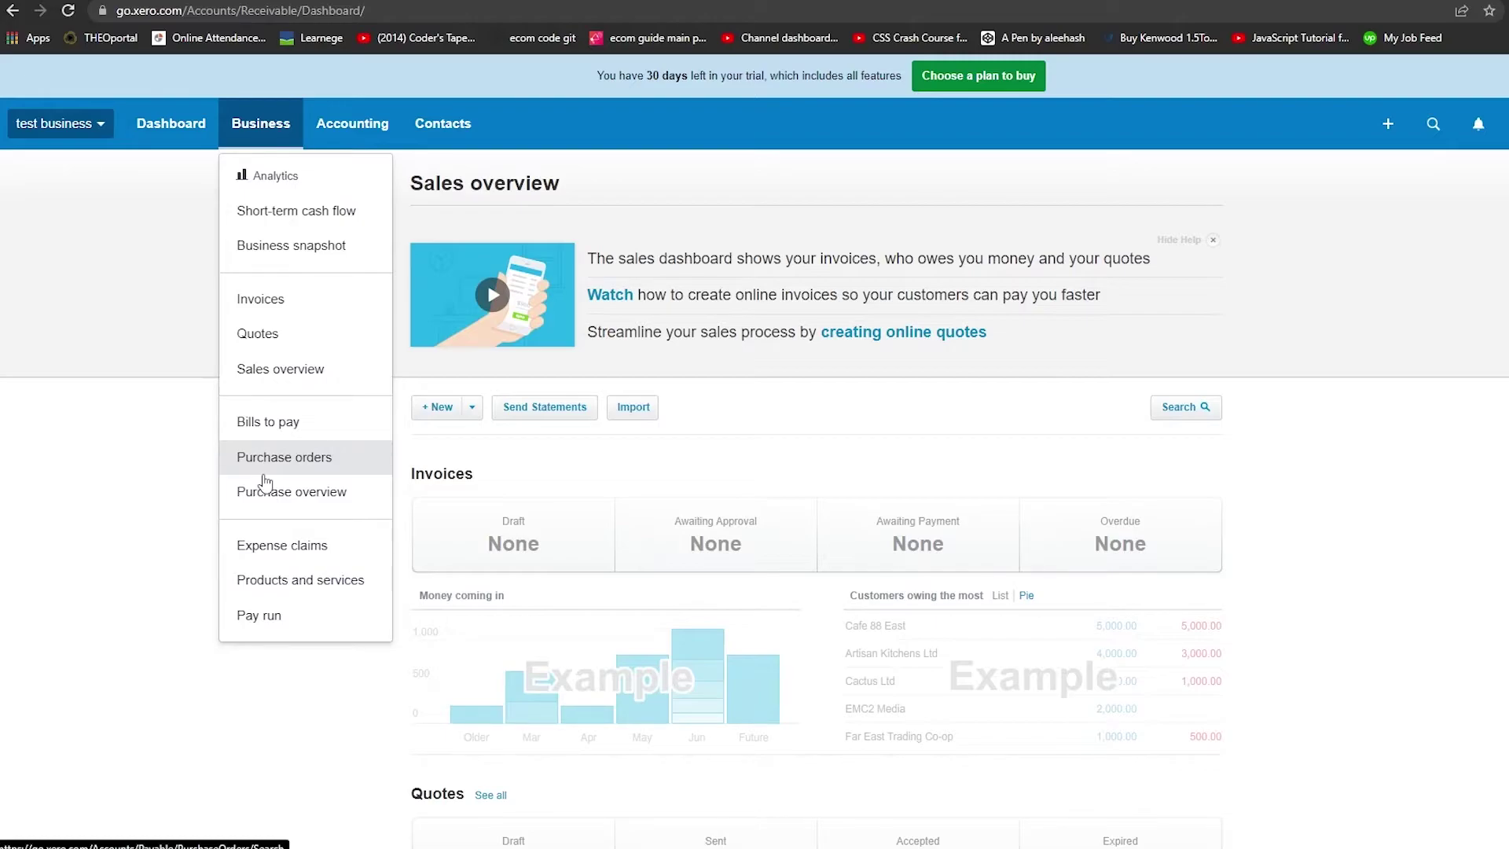
left_click(334, 439)
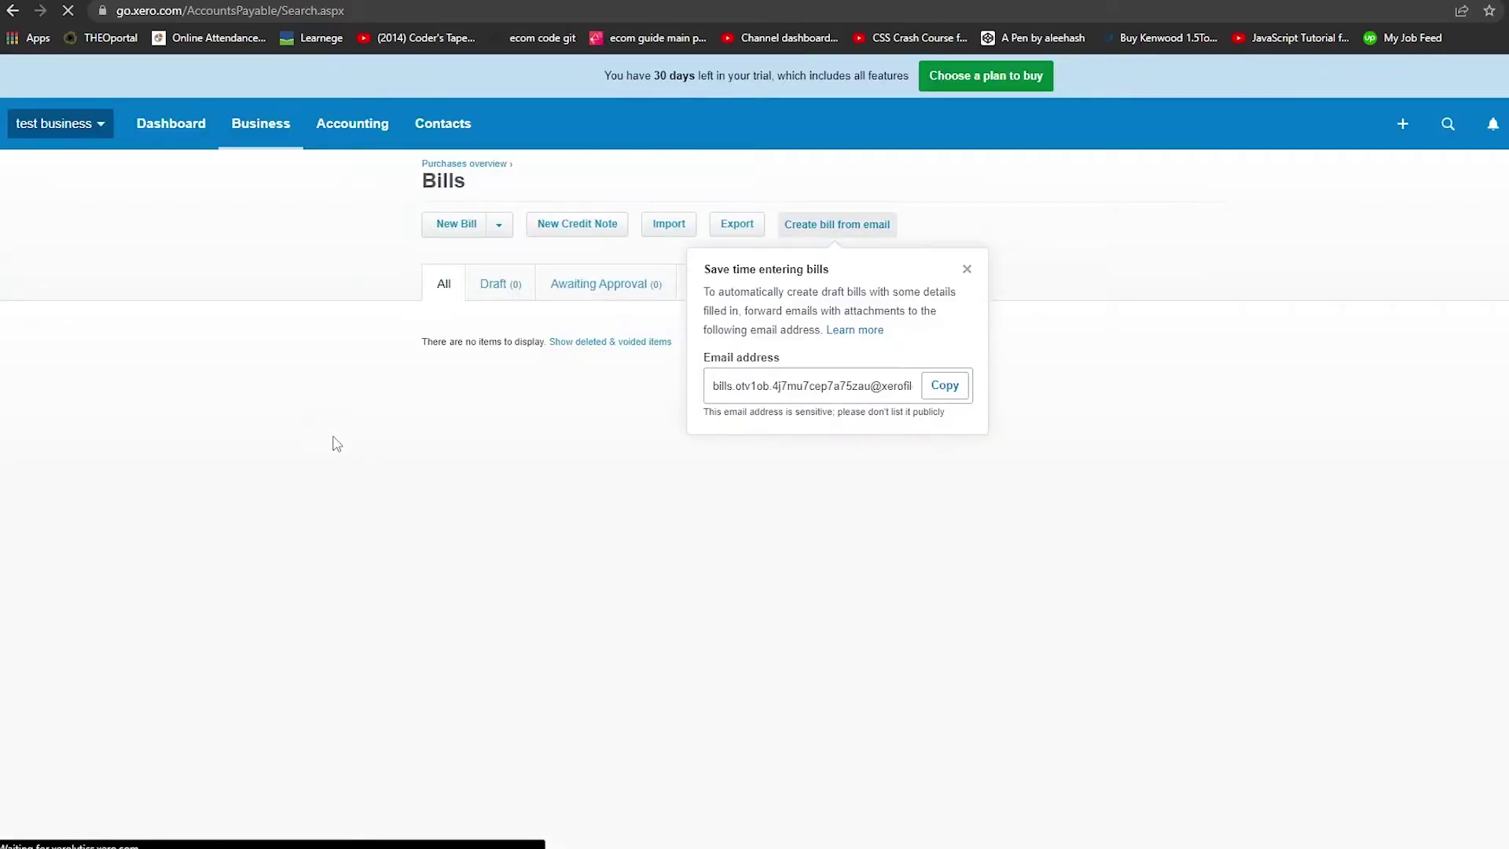
left_click(966, 268)
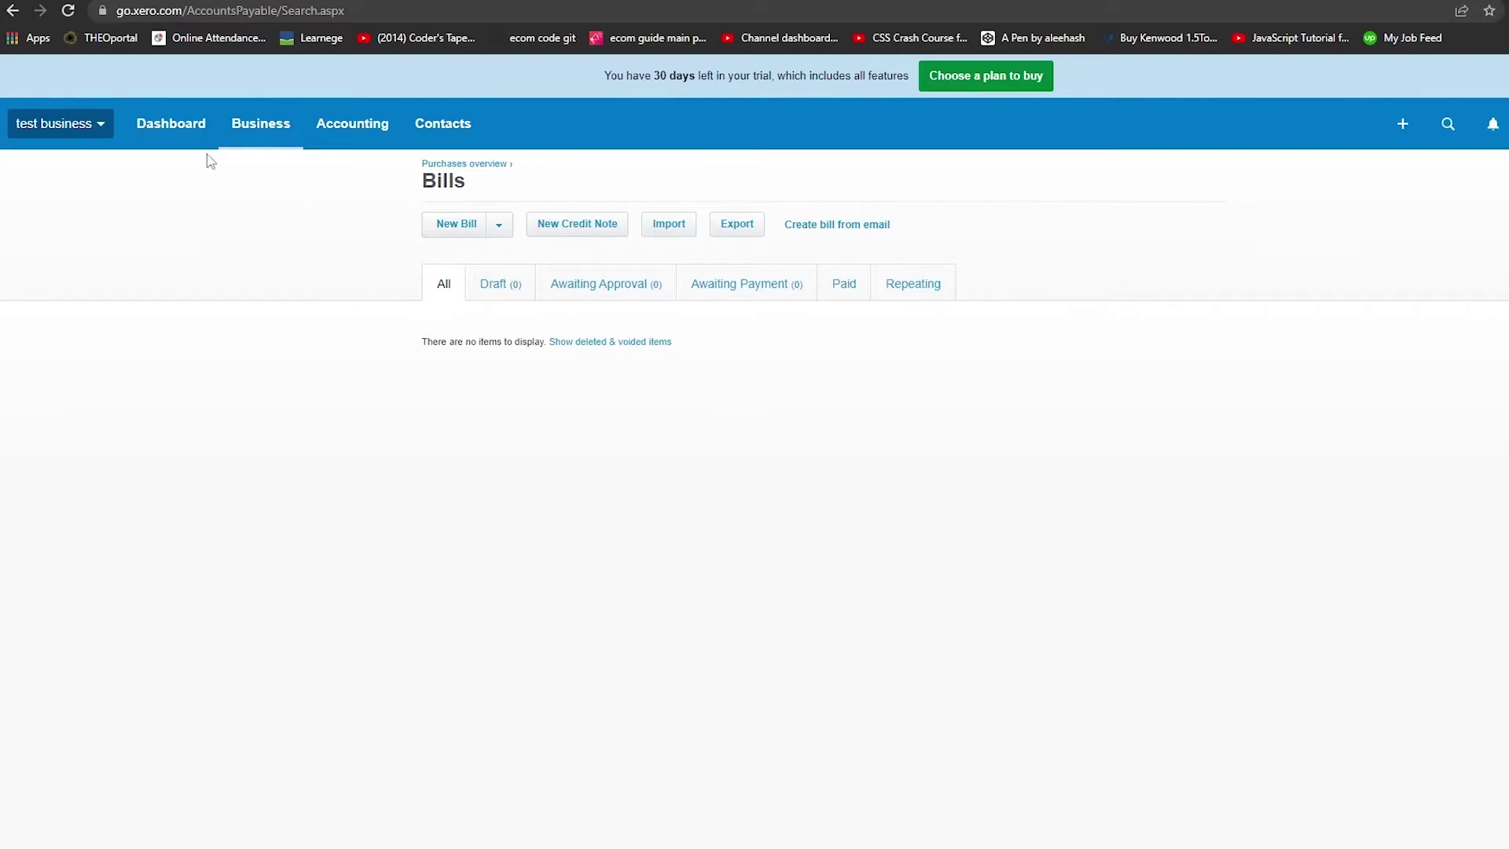
Return to the dashboard and open the Xero App Store through the setup card for exploring connected apps
left_click(184, 129)
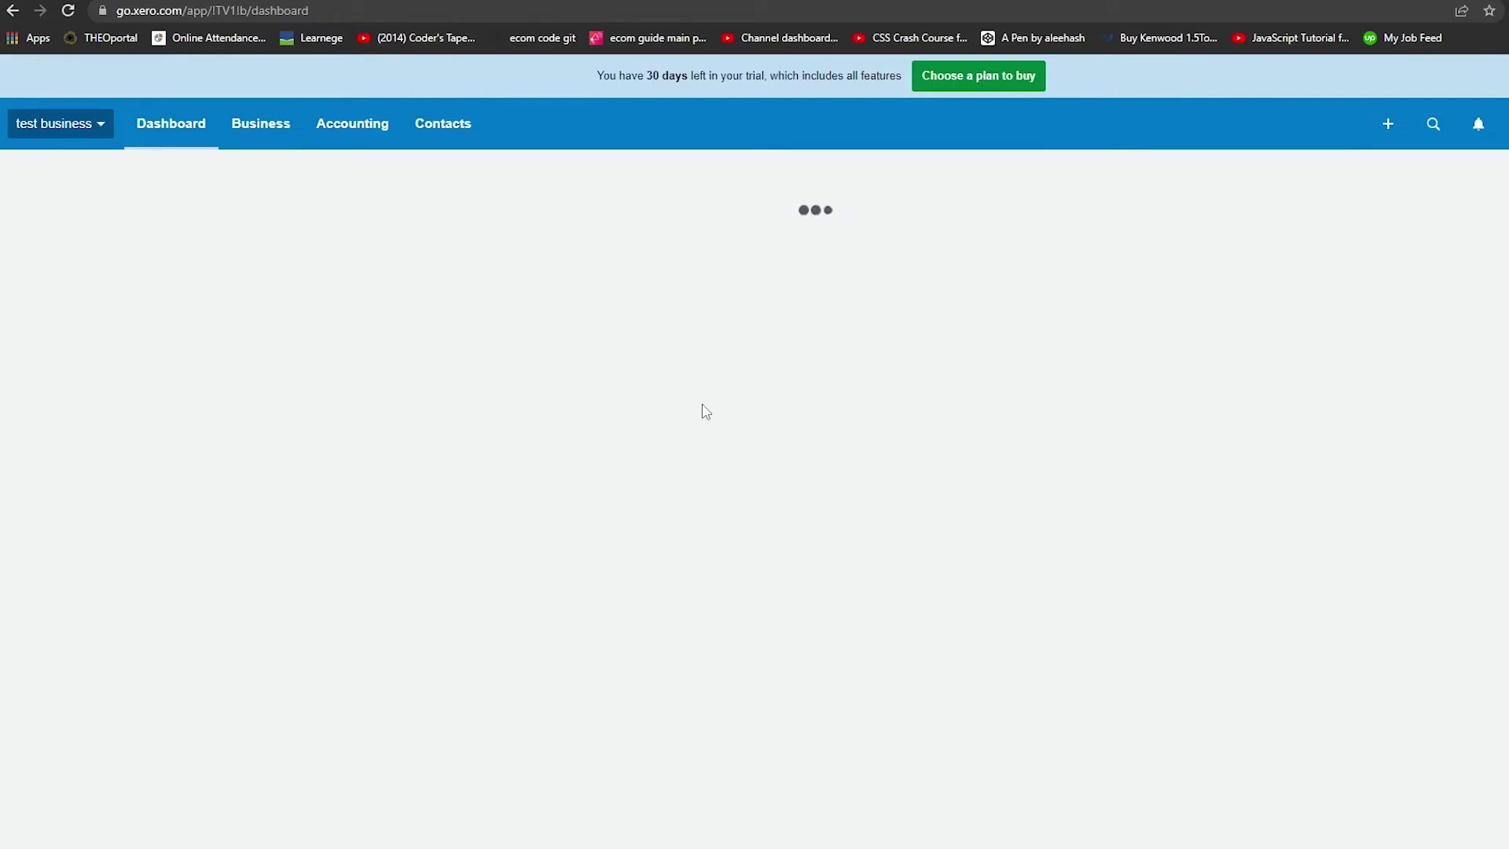
scroll(705, 411, "down", 2)
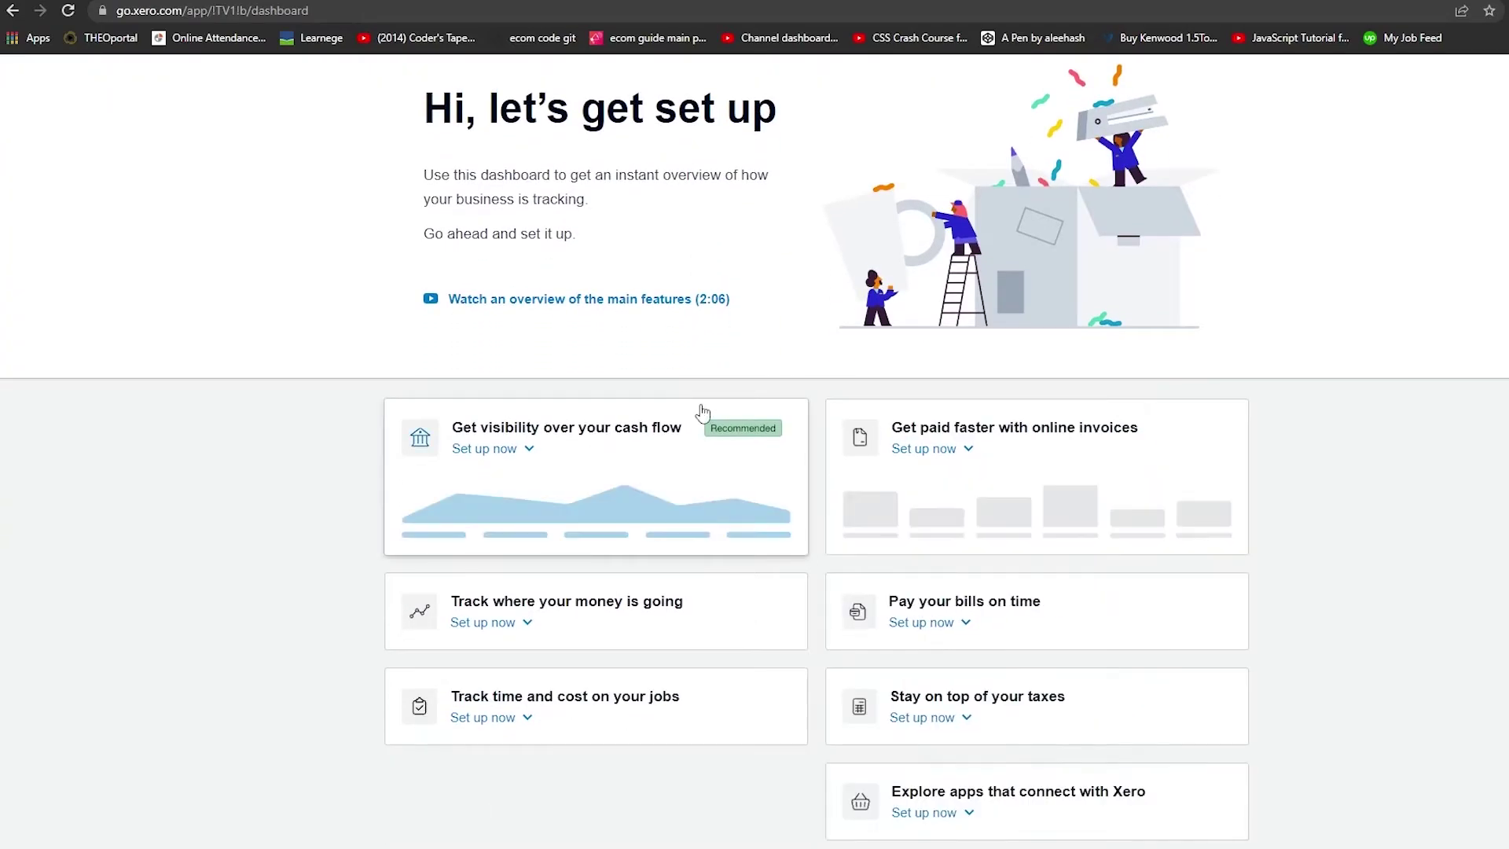
left_click(915, 813)
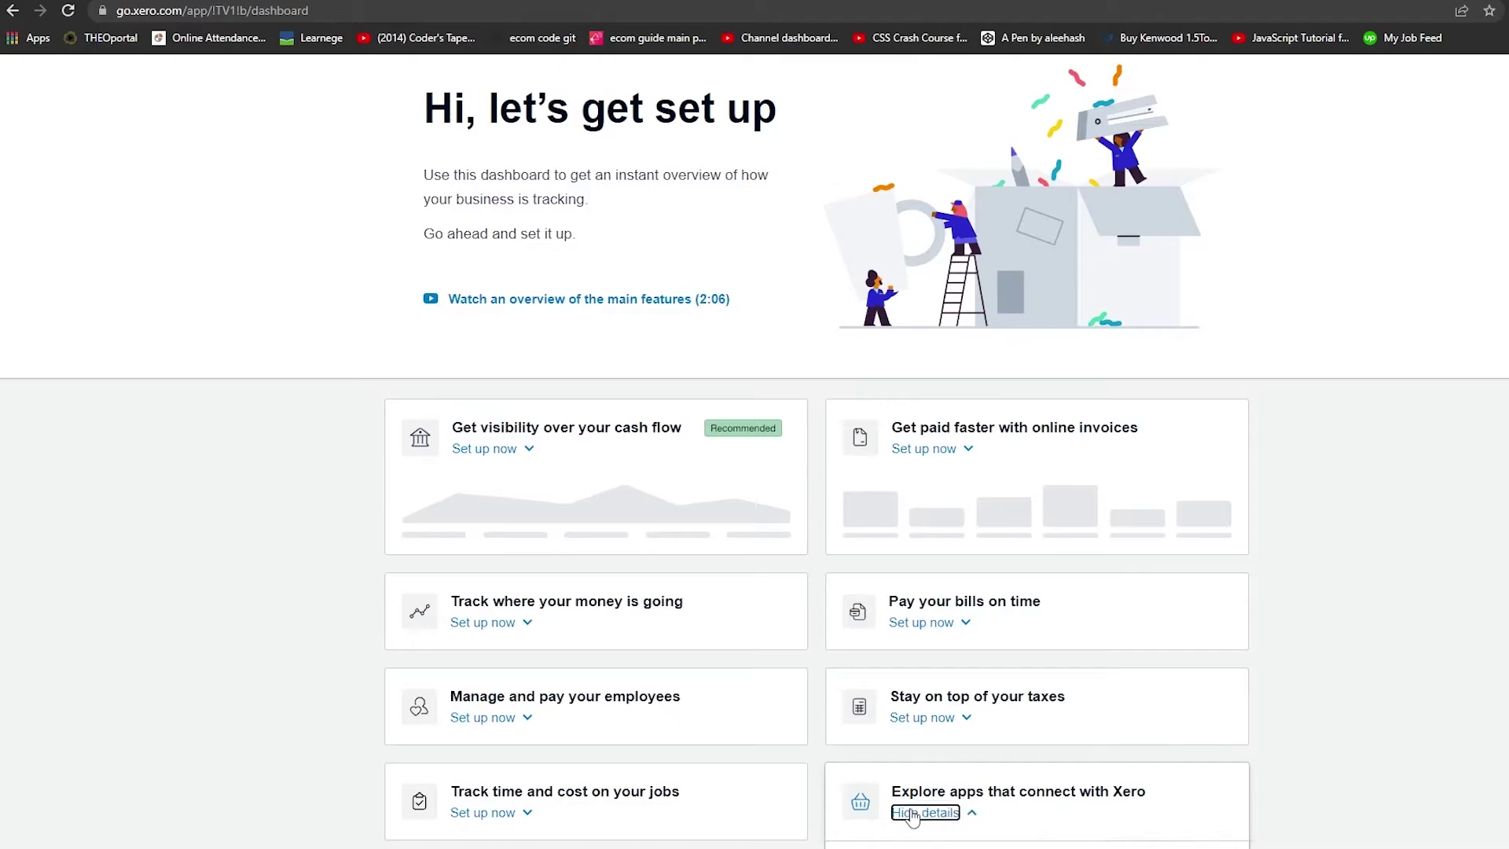
left_click(942, 817)
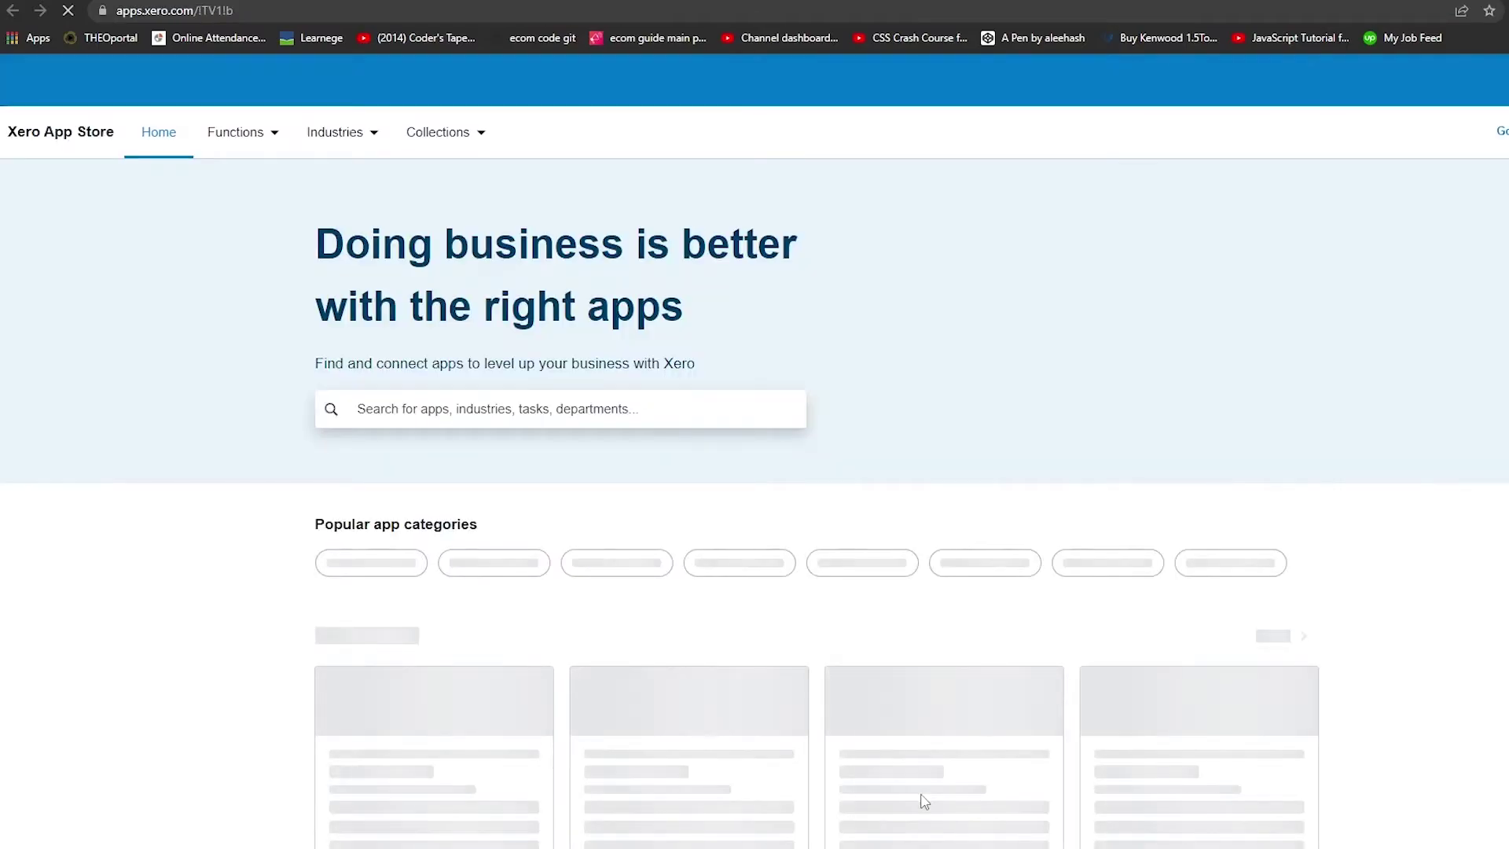
Examine the App Store's popular categories, professional services apps, staff picks, invoicing and payment apps
scroll(1125, 783, "down", 5)
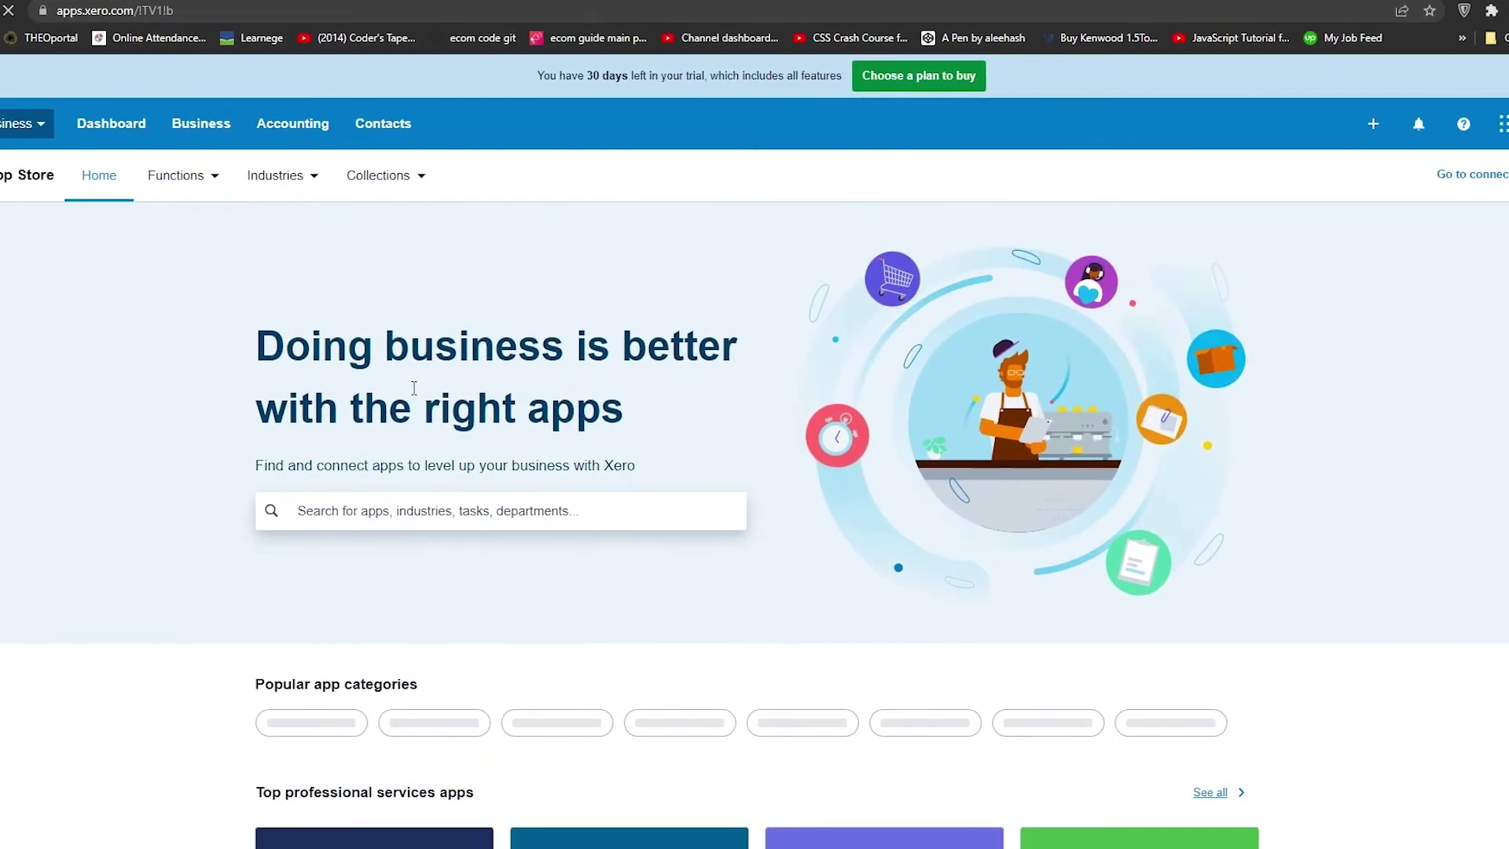
scroll(474, 395, "down", 5)
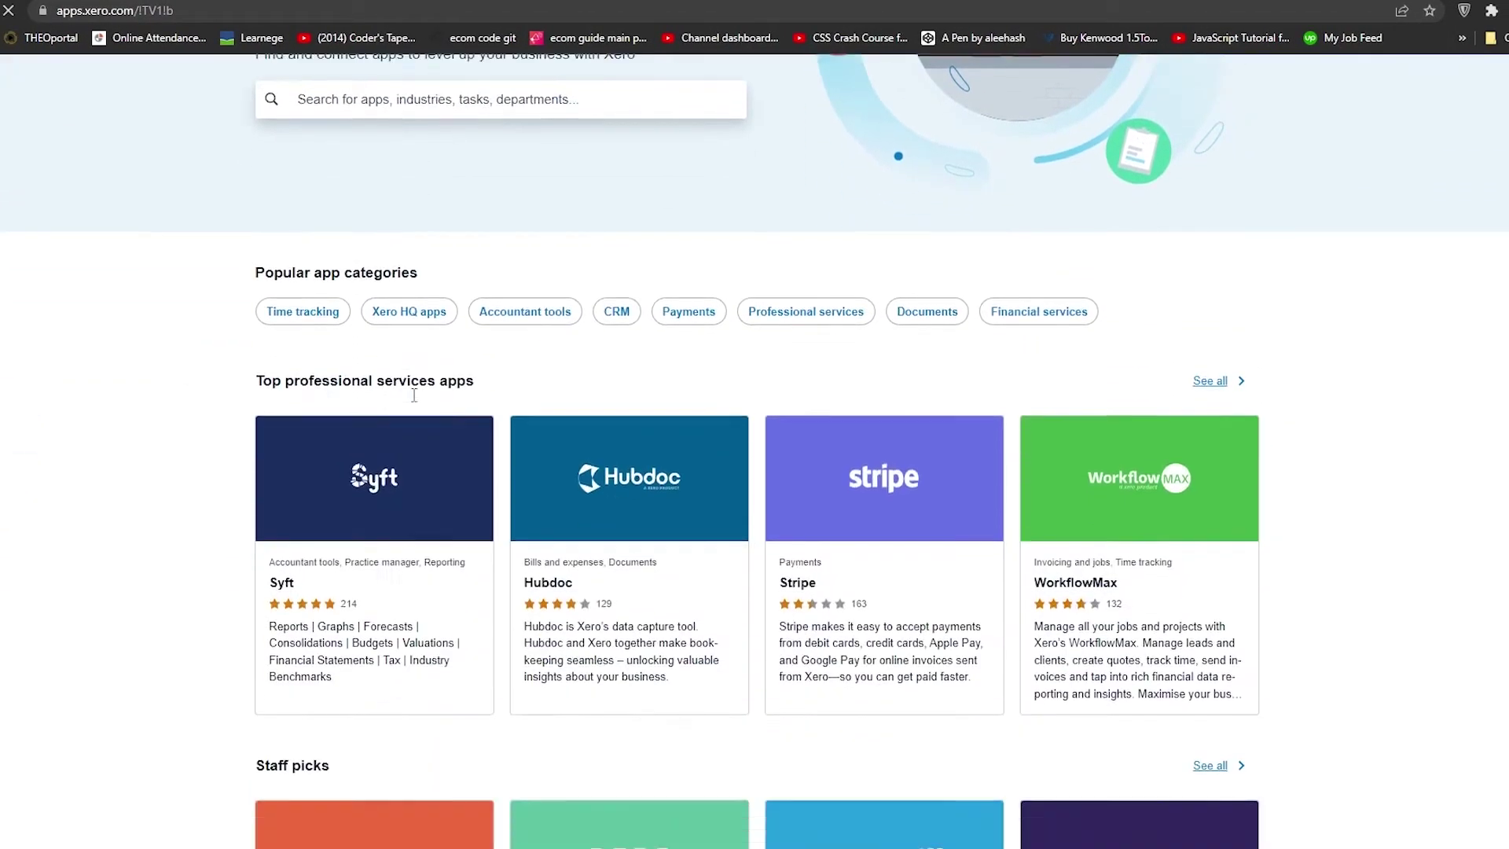
scroll(353, 564, "down", 4)
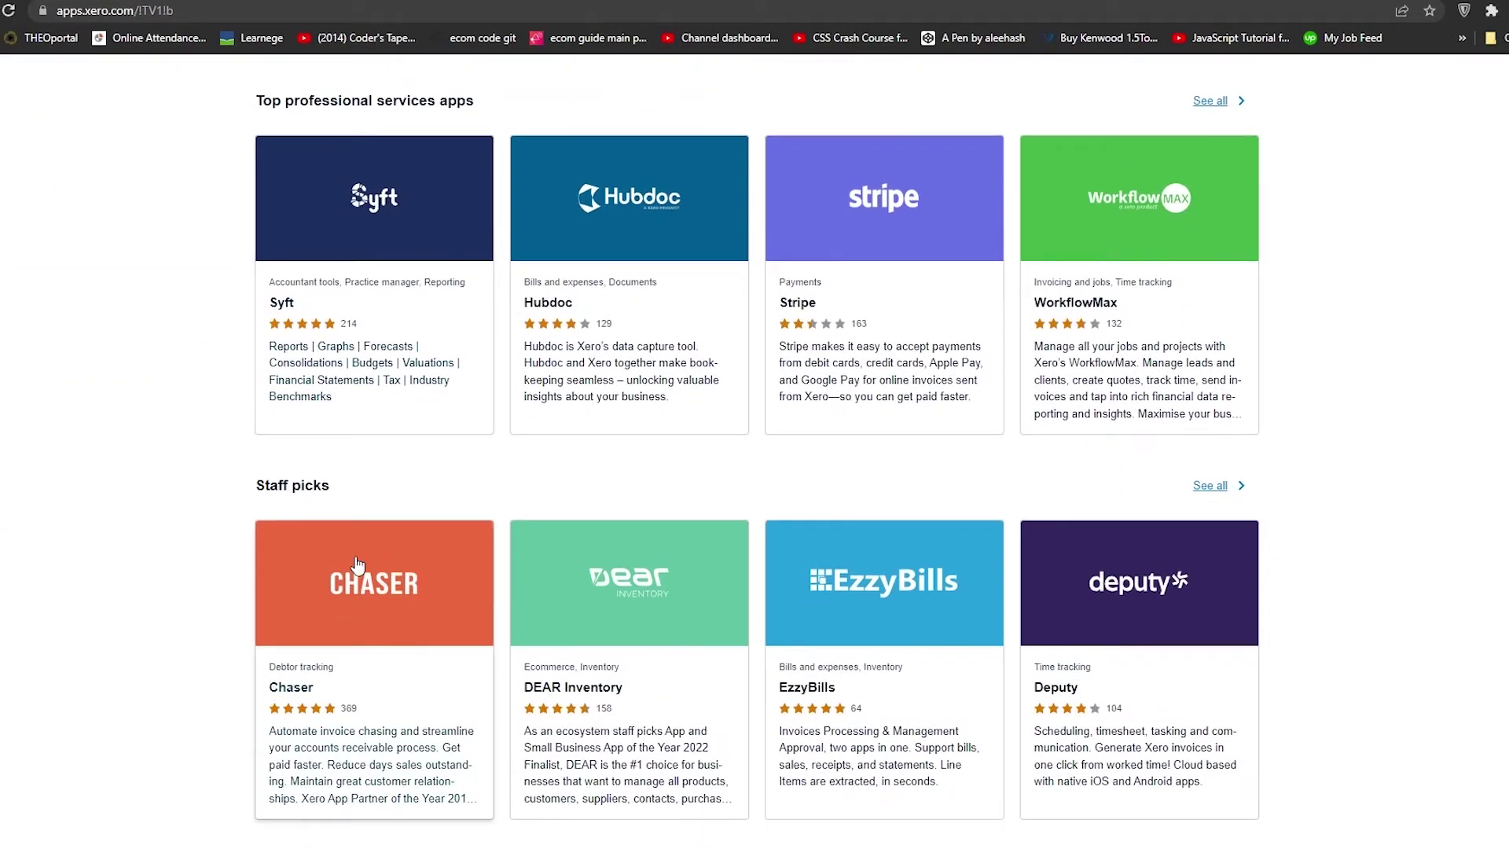
scroll(356, 565, "down", 2)
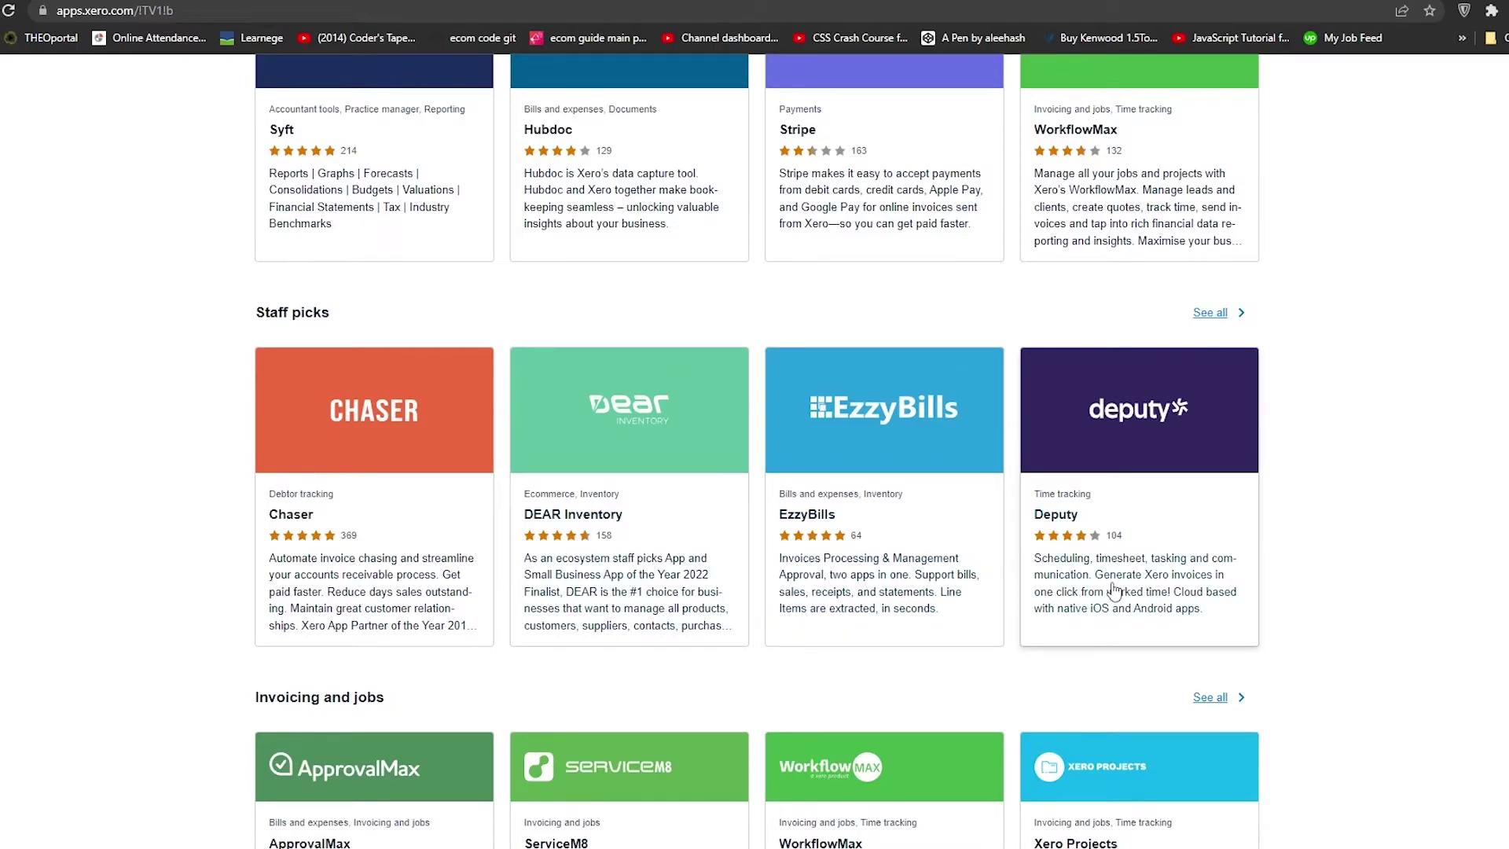
scroll(1114, 590, "down", 5)
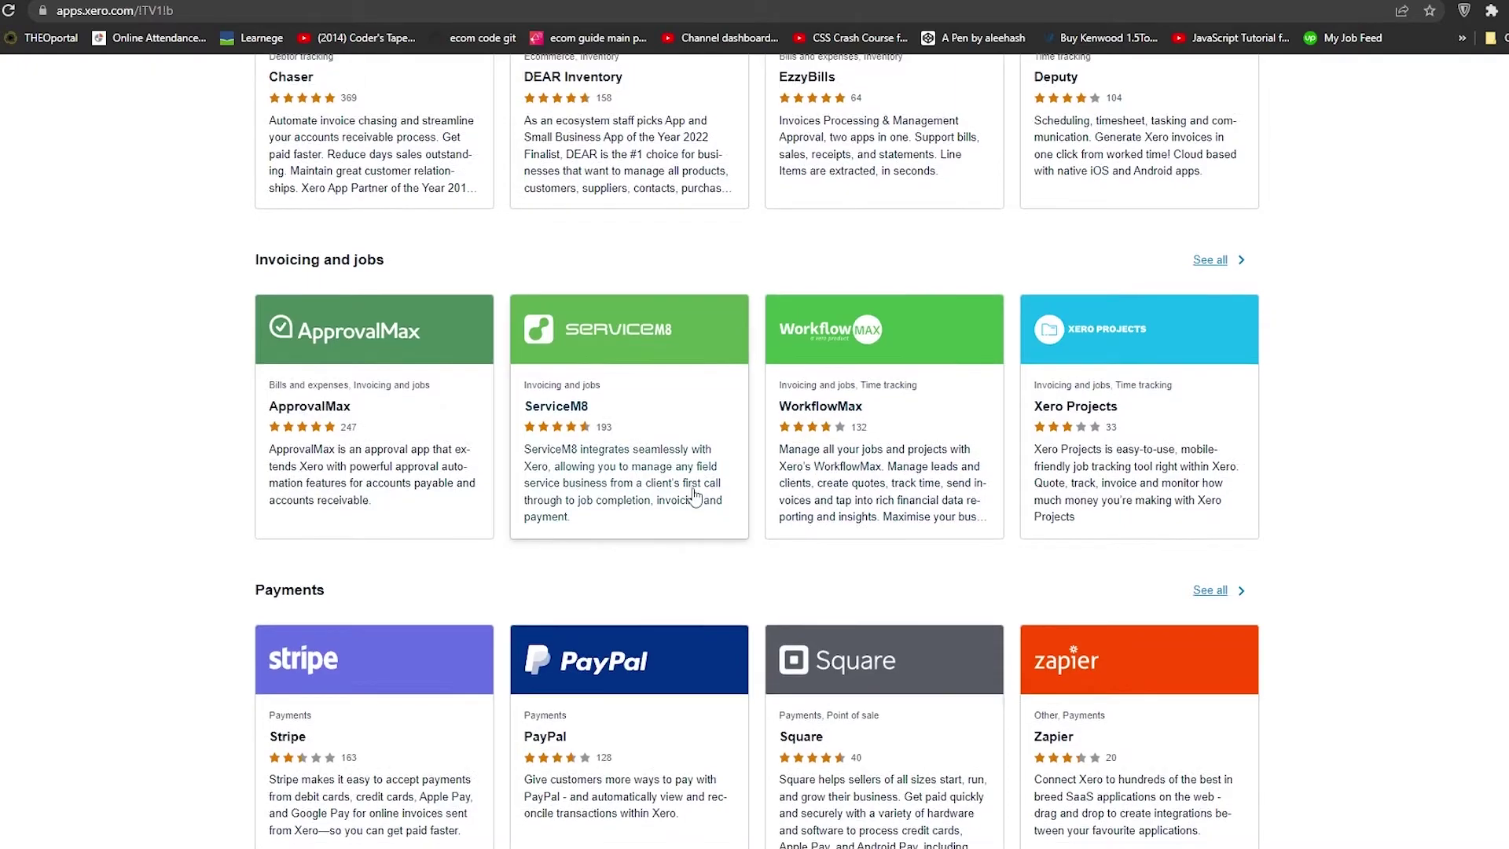
scroll(691, 495, "down", 2)
key("Home")
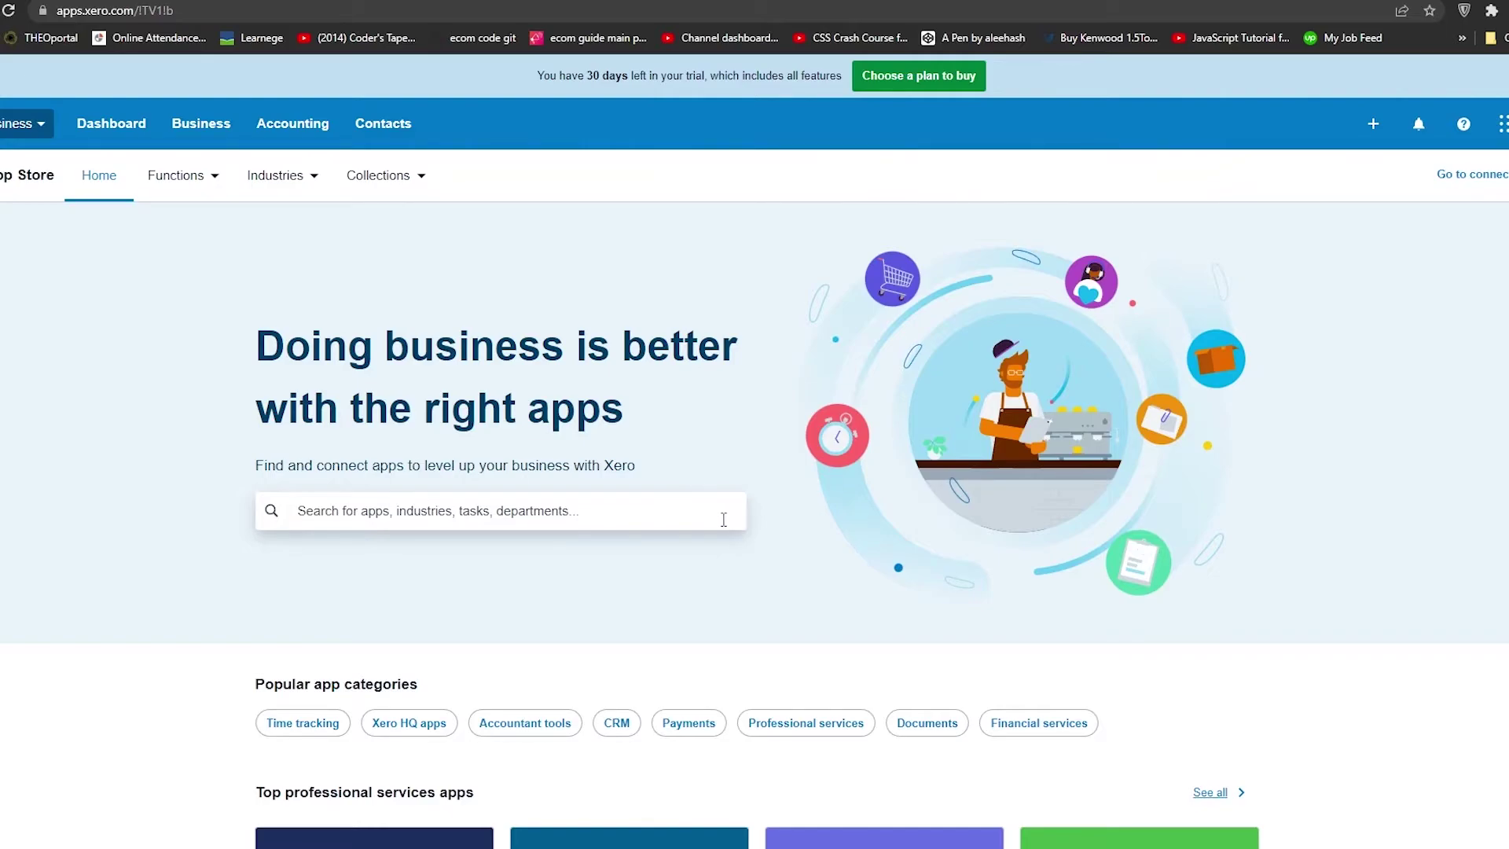
scroll(722, 518, "down", 10)
scroll(711, 527, "down", 3)
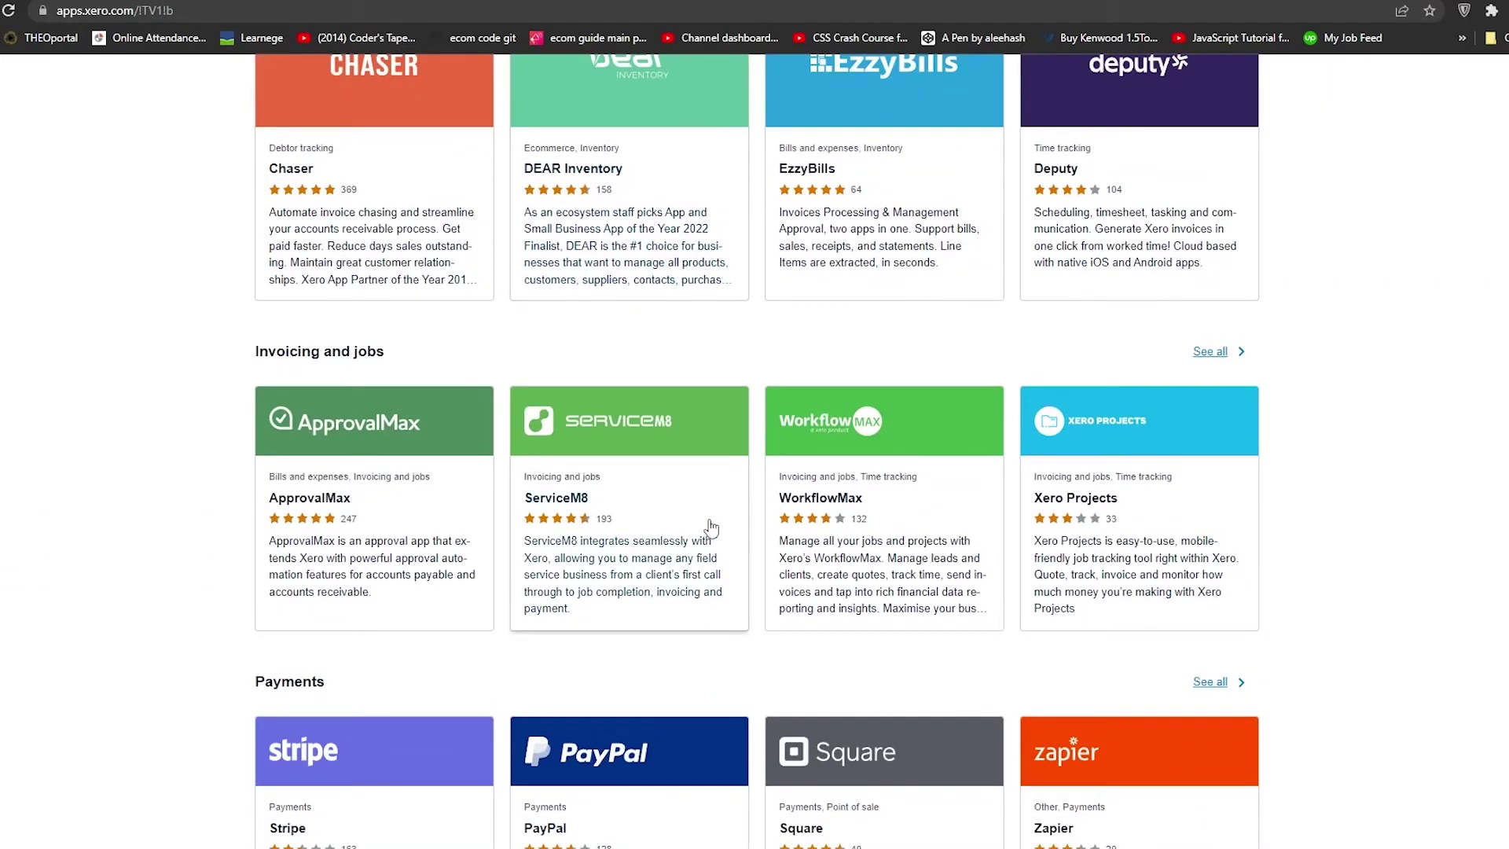
key("Home")
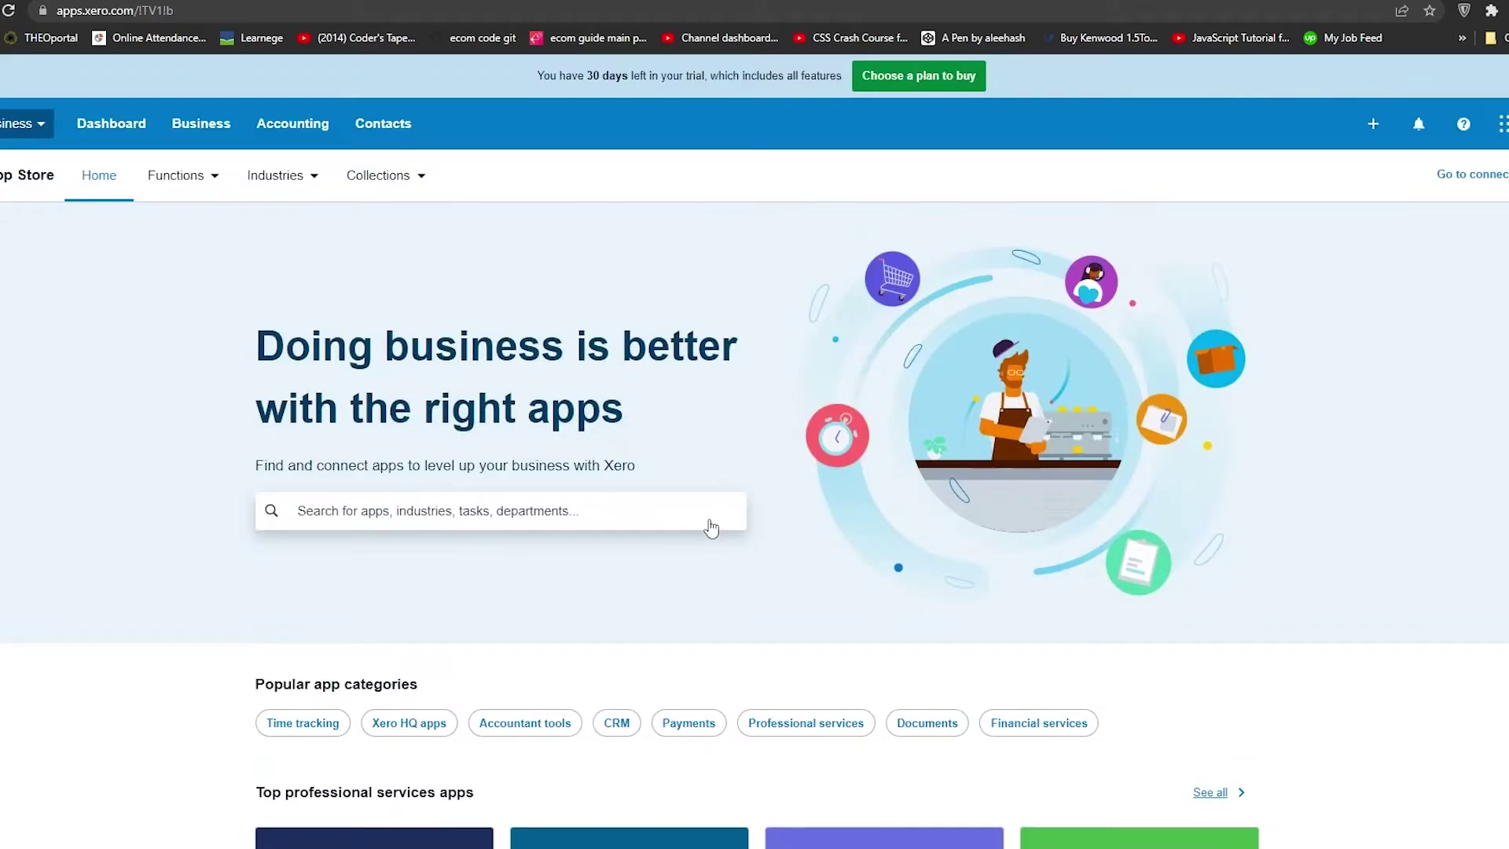
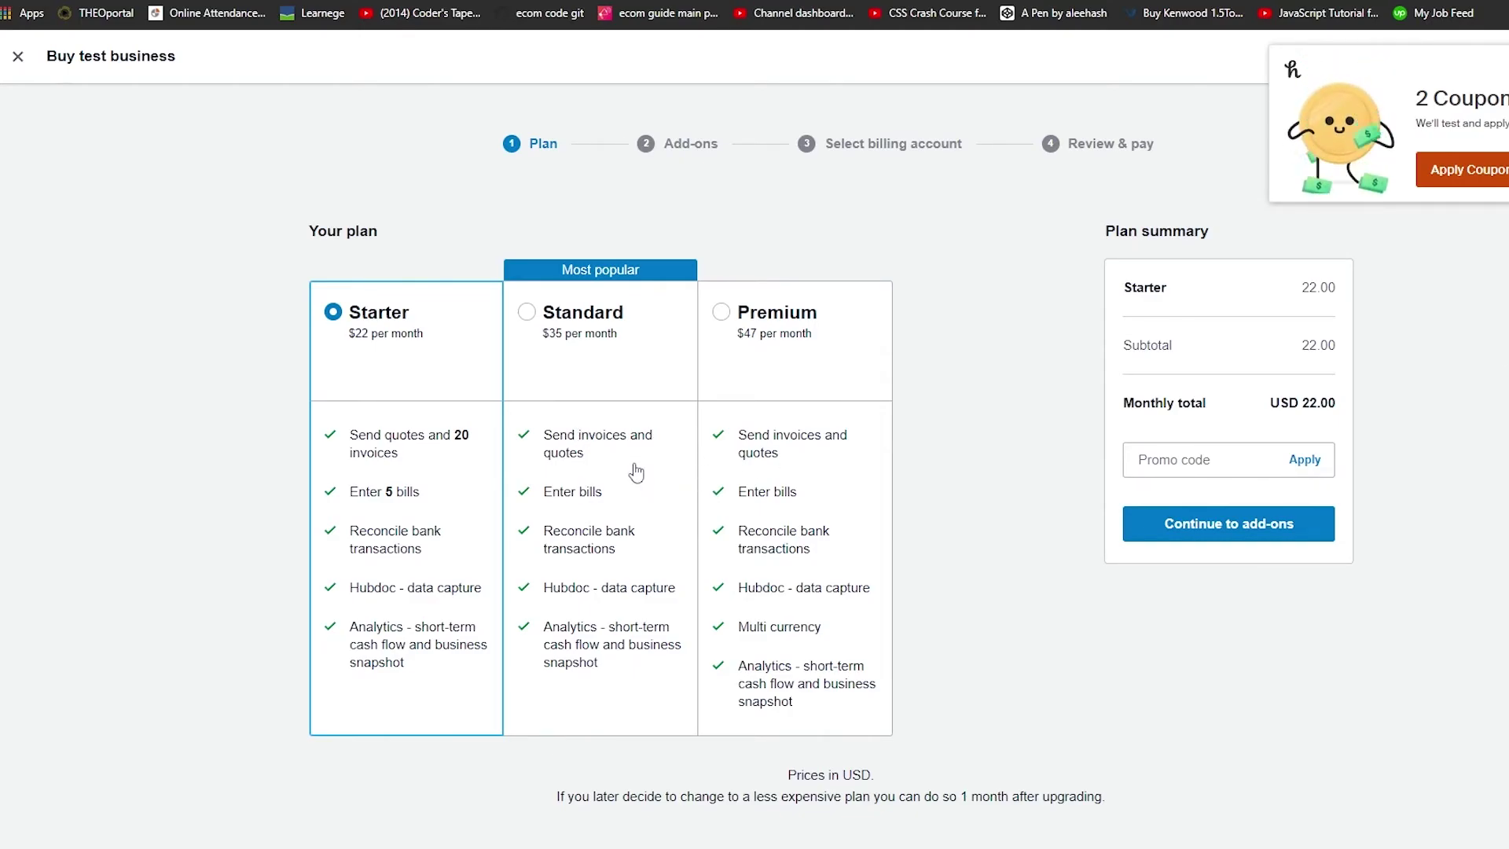
Select the Premium plan for the test business and leave the purchase without continuing
left_click(731, 465)
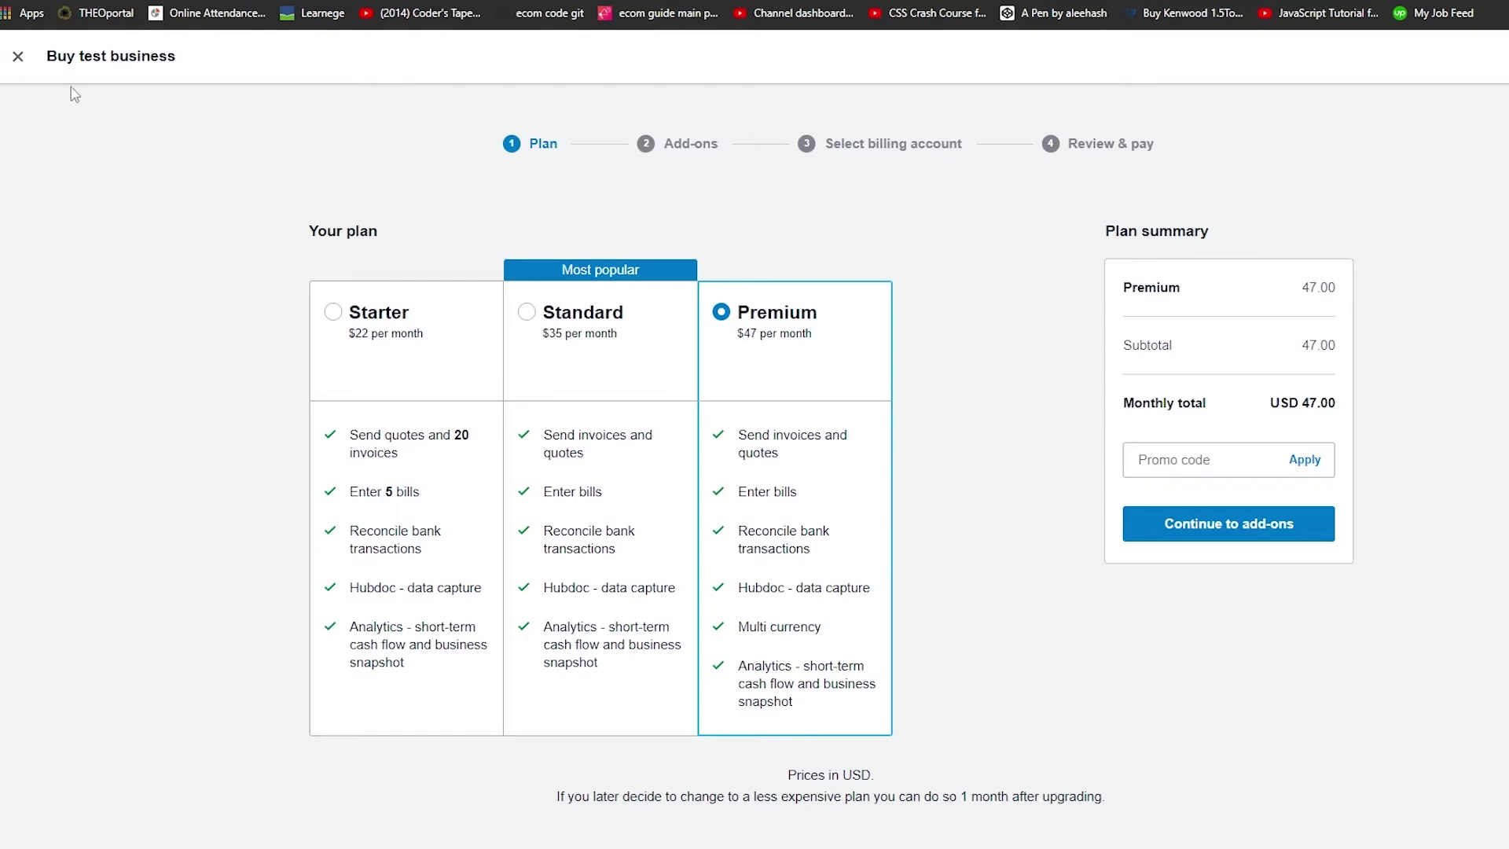
left_click(18, 57)
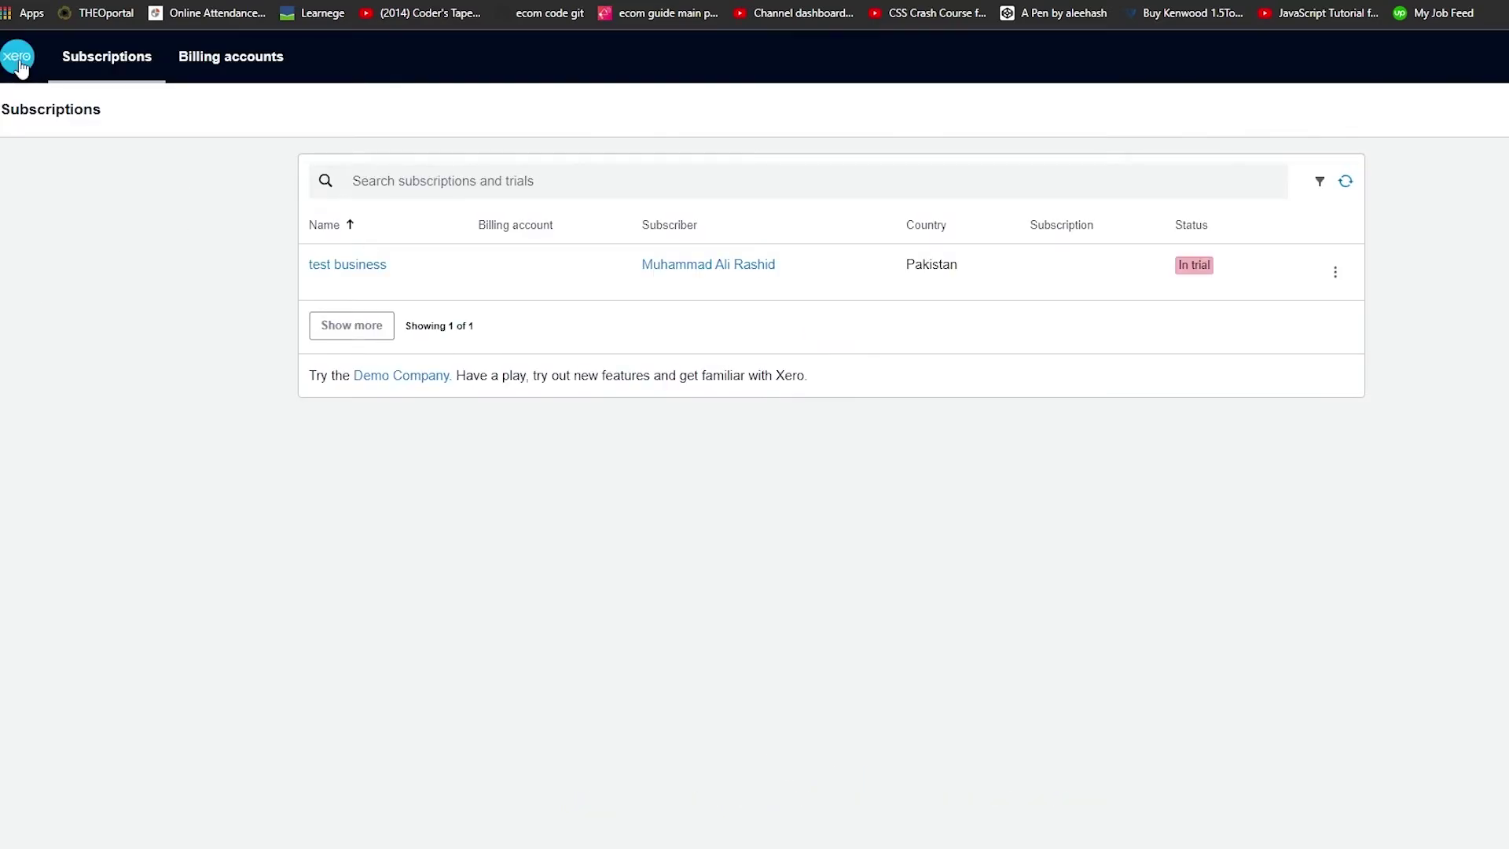